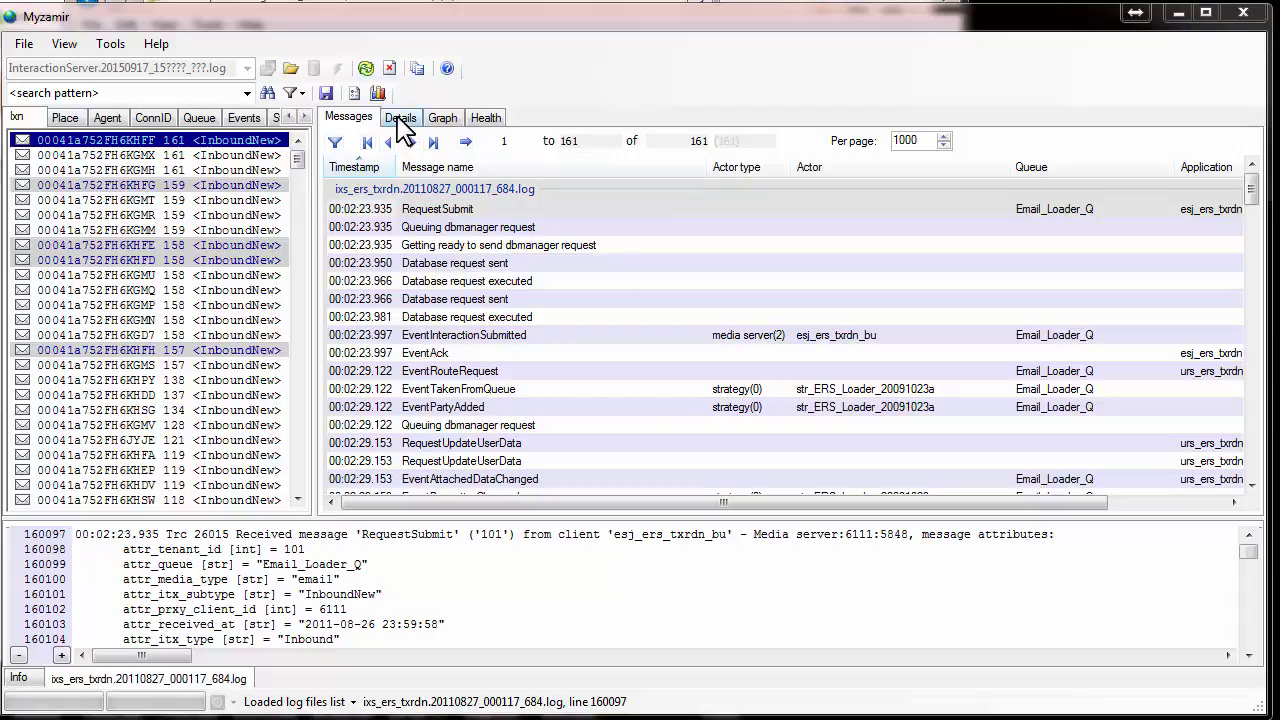
View the selected interaction's details, then plot the App requests series on the processing time graph
{"action": "left_click", "coordinate": [400, 118]}
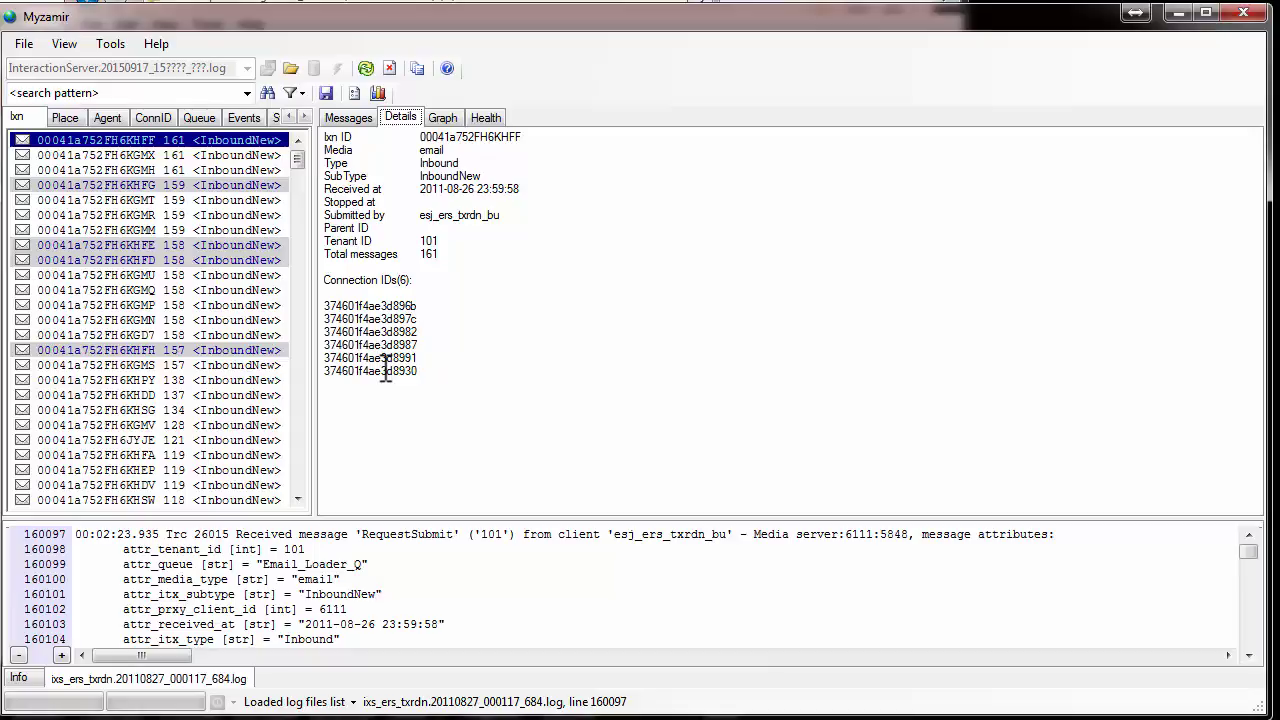
{"action": "left_click", "coordinate": [442, 117]}
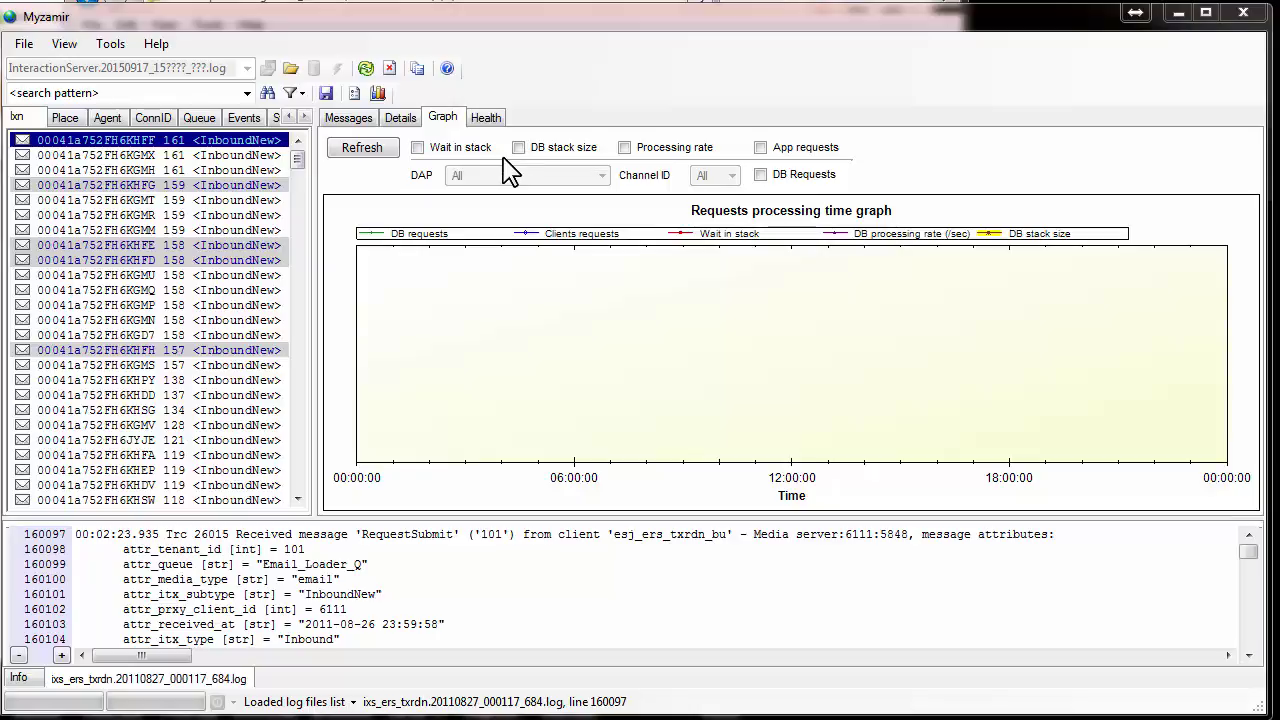
{"action": "left_click", "coordinate": [760, 150]}
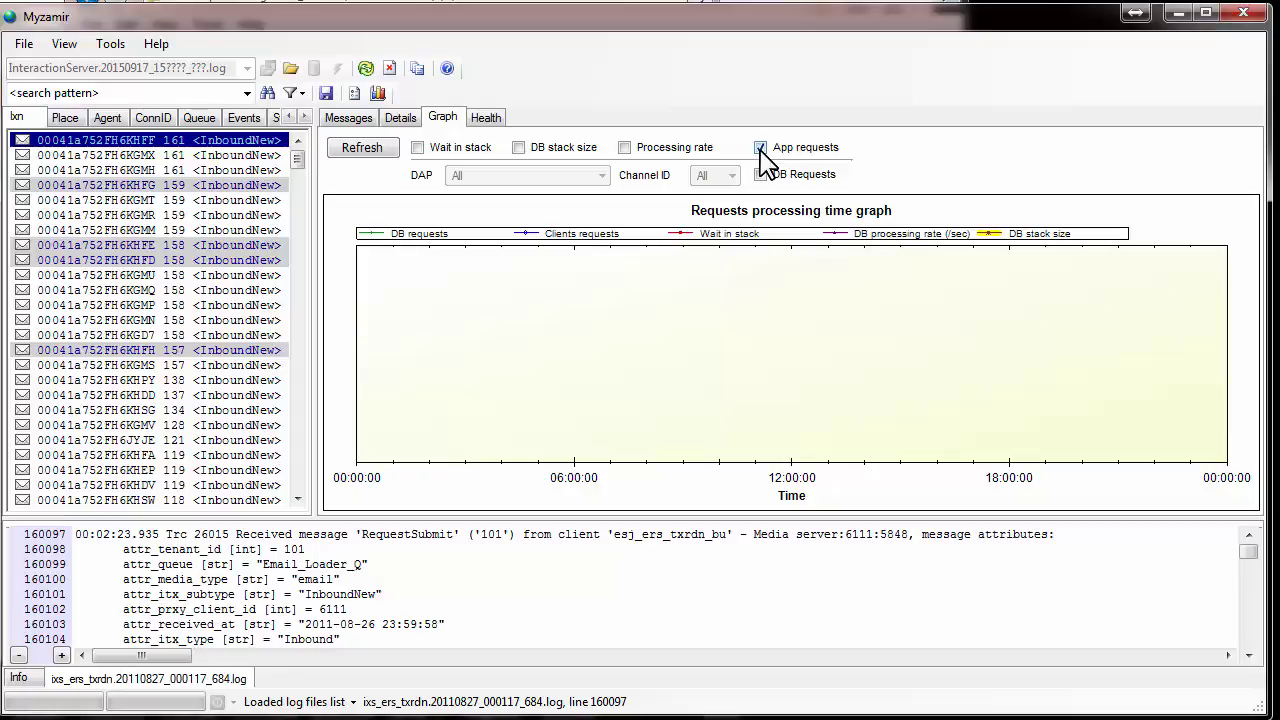
{"action": "left_click", "coordinate": [378, 162]}
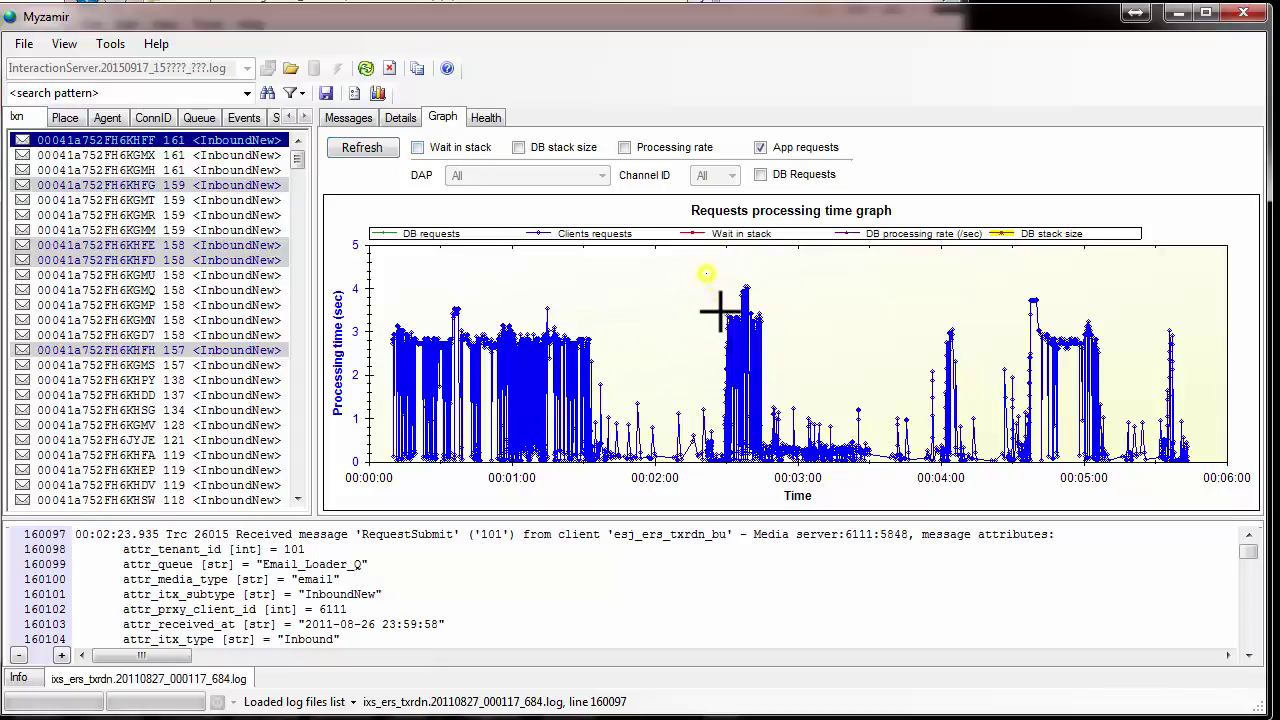
Enlarge the App requests peak after 00:02:22, inspect the log entry behind its first tall point in Notepad++, and return to Myzamir
{"action": "left_click_drag", "start_coordinate": [767, 420], "coordinate": [714, 320]}
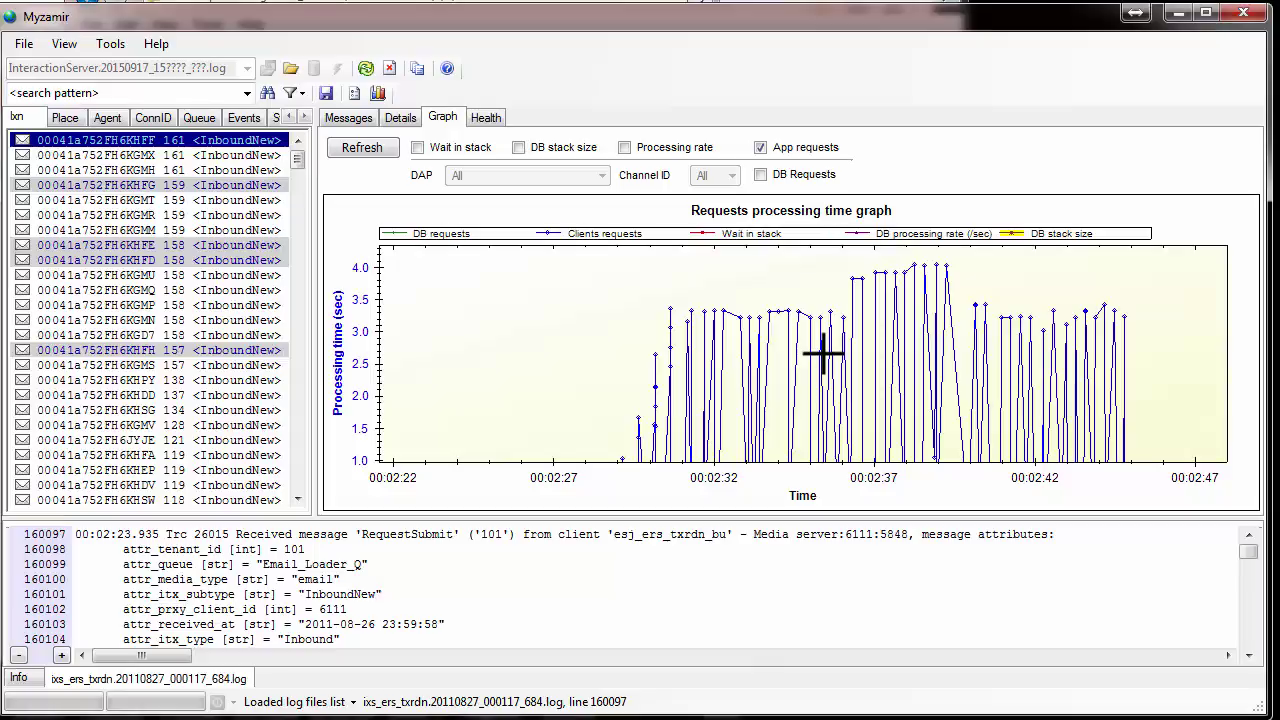
{"action": "left_click", "coordinate": [668, 308]}
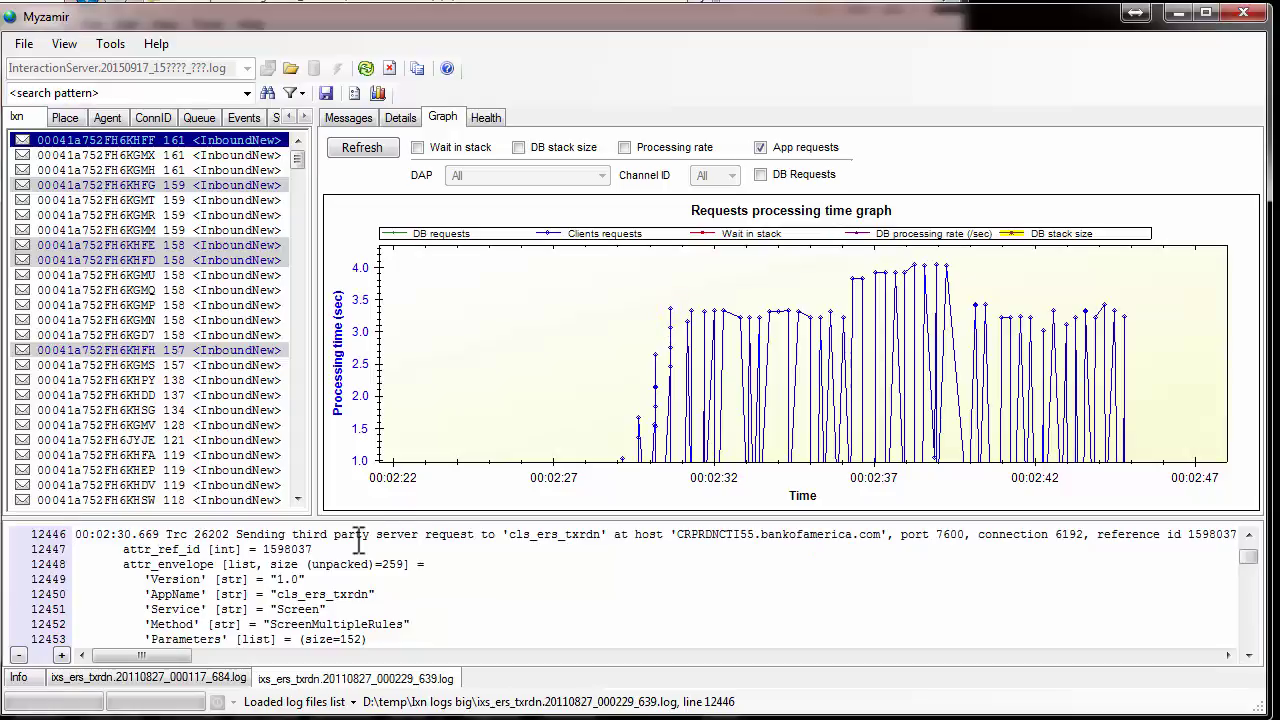
{"action": "left_click_drag", "start_coordinate": [236, 536], "coordinate": [425, 536]}
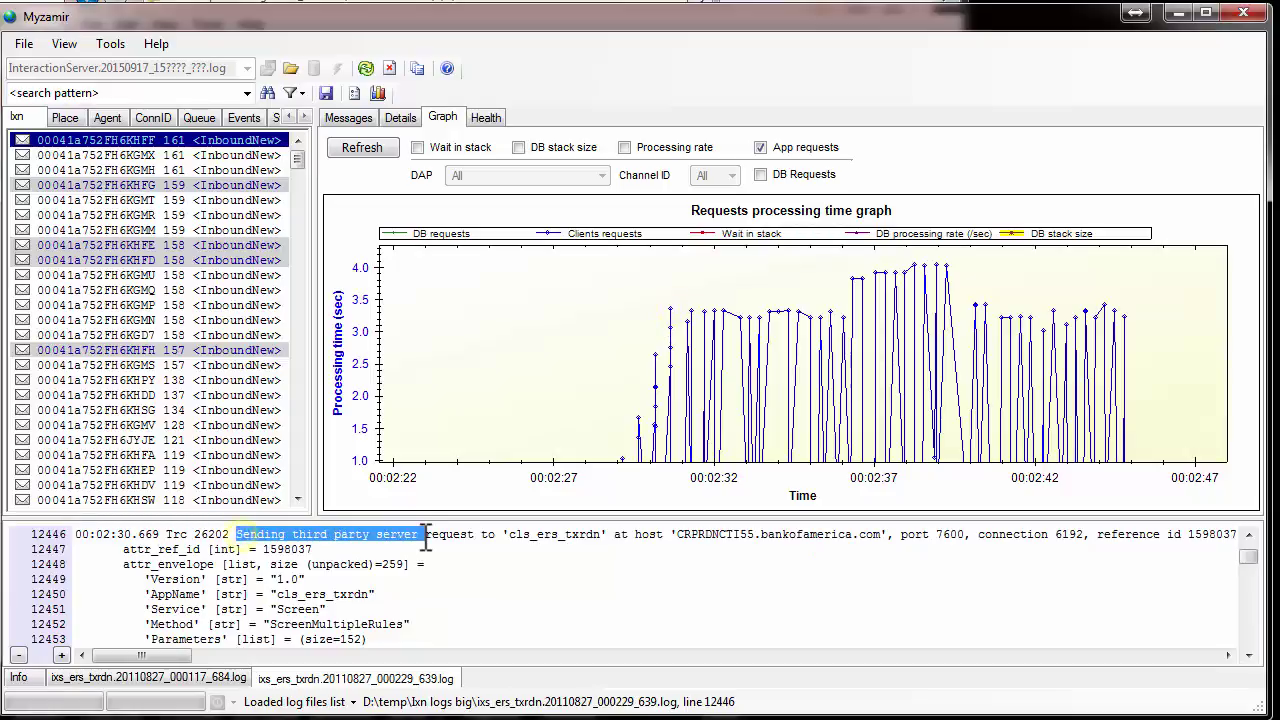
{"action": "left_click", "coordinate": [670, 306]}
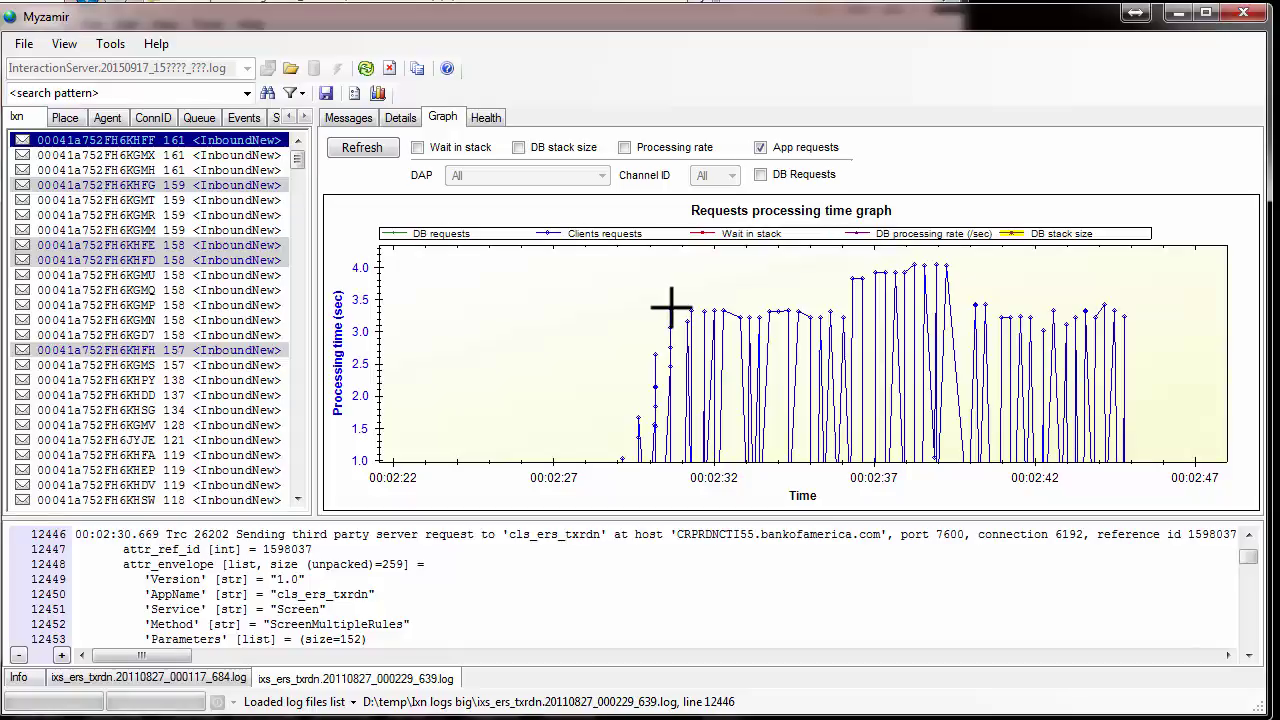
{"action": "double_click", "coordinate": [672, 308]}
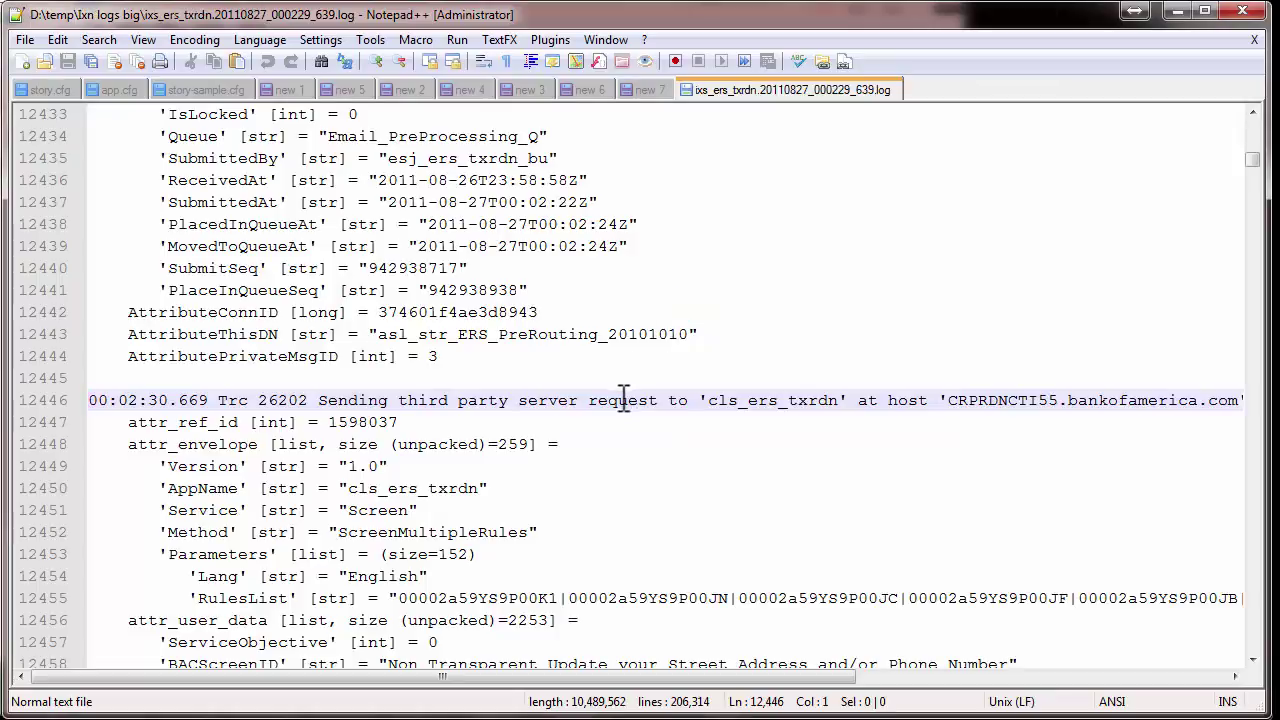
{"action": "left_click", "coordinate": [620, 400]}
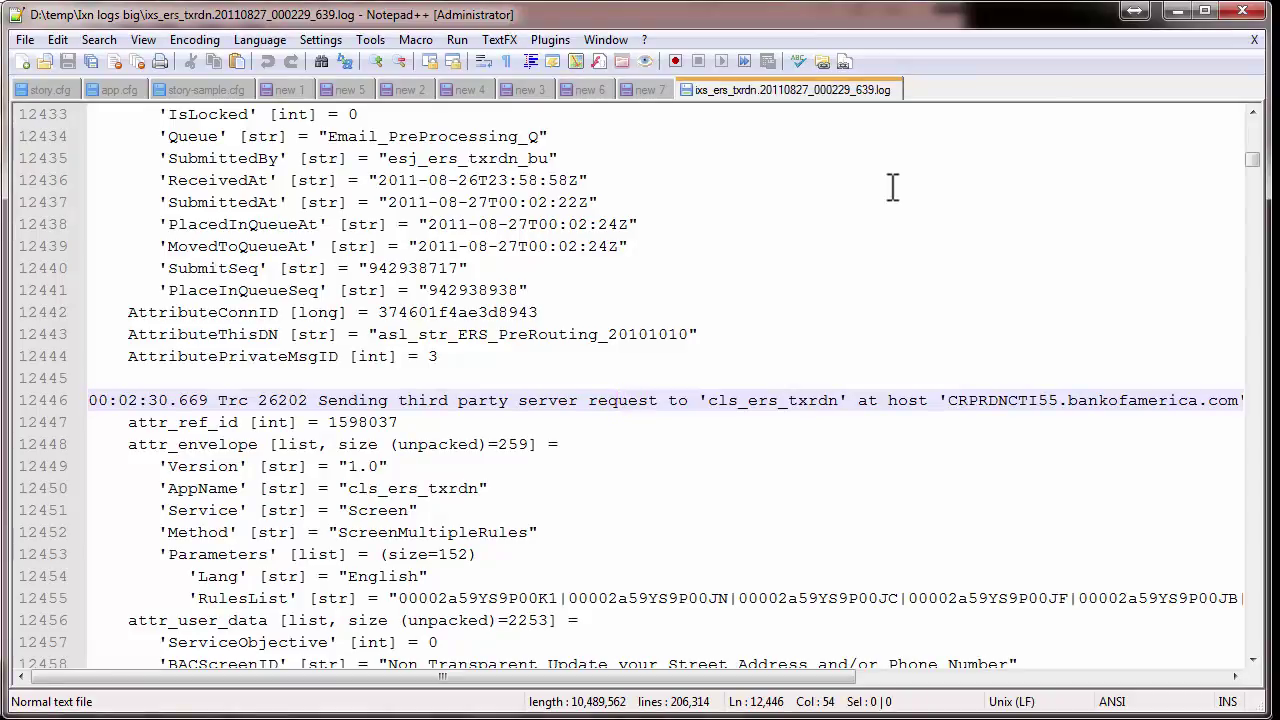
{"action": "left_click", "coordinate": [1183, 17]}
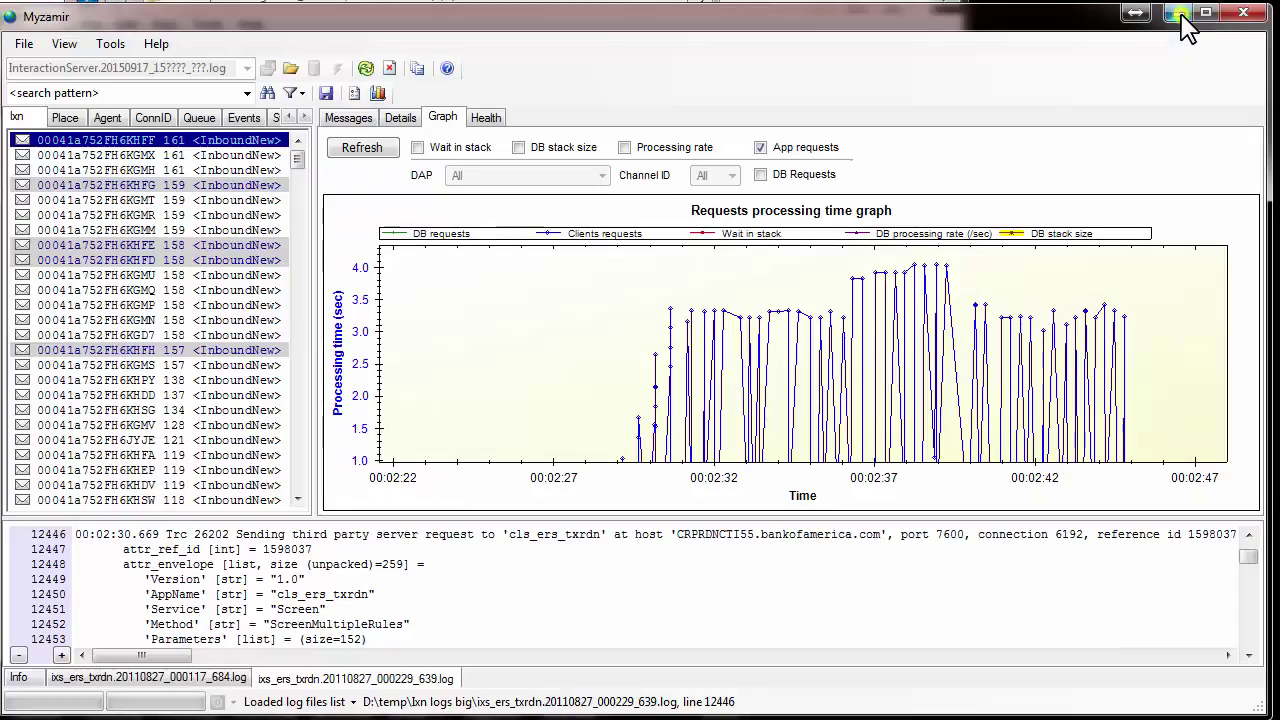
Turn on Show Point Values for the graph and check the value of the first tall App requests point
{"action": "right_click", "coordinate": [558, 291]}
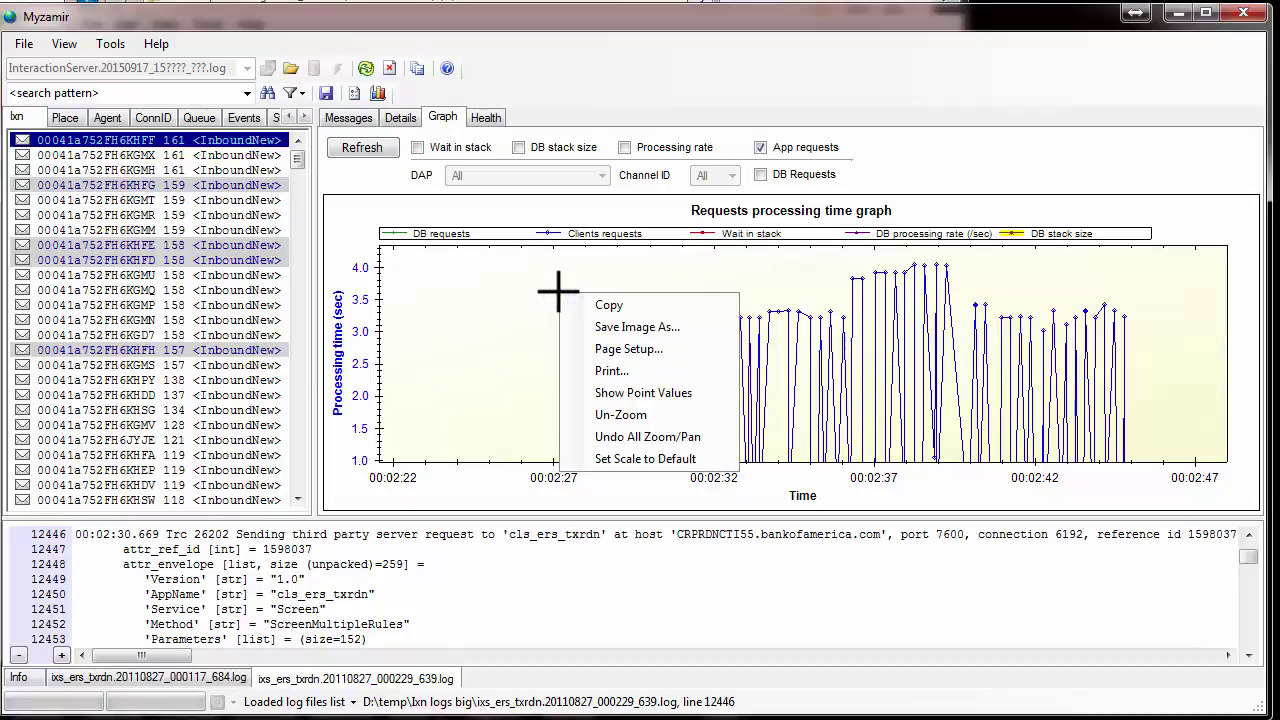
{"action": "left_click", "coordinate": [668, 393]}
{"action": "mouse_move", "coordinate": [674, 320]}
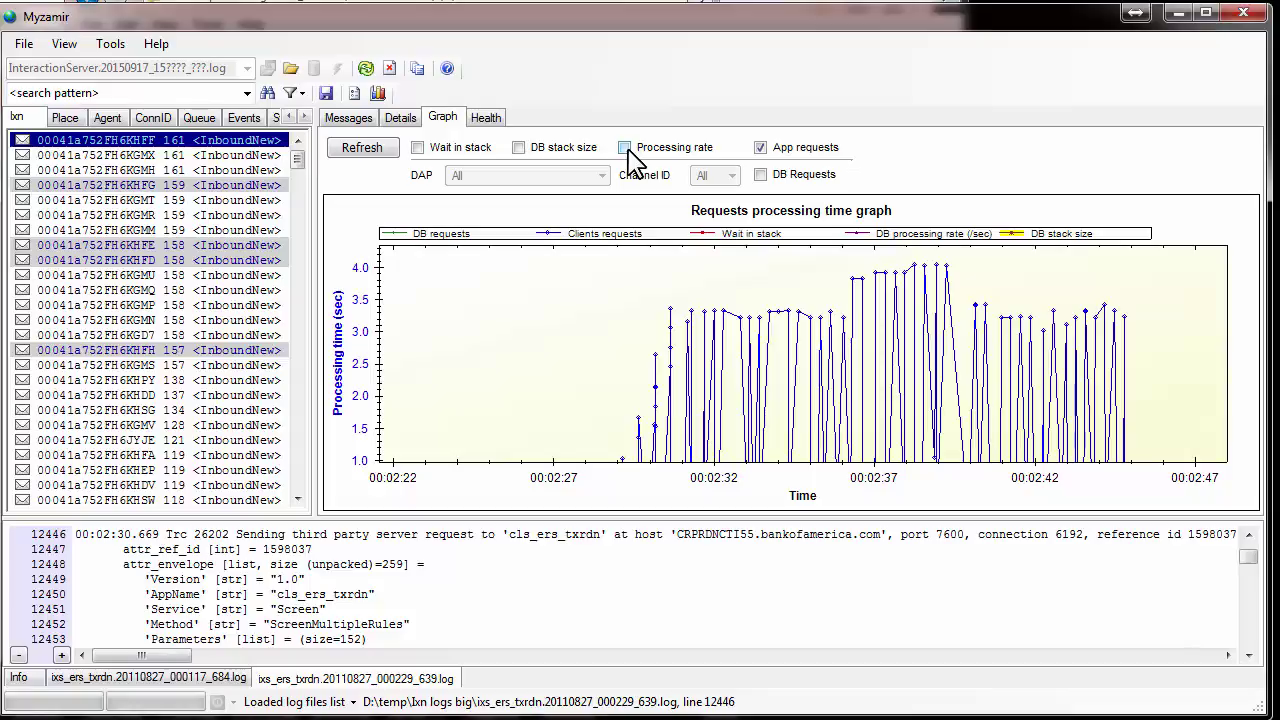
Clear the App requests series and plot only Wait in stack on the graph
{"action": "left_click", "coordinate": [379, 150]}
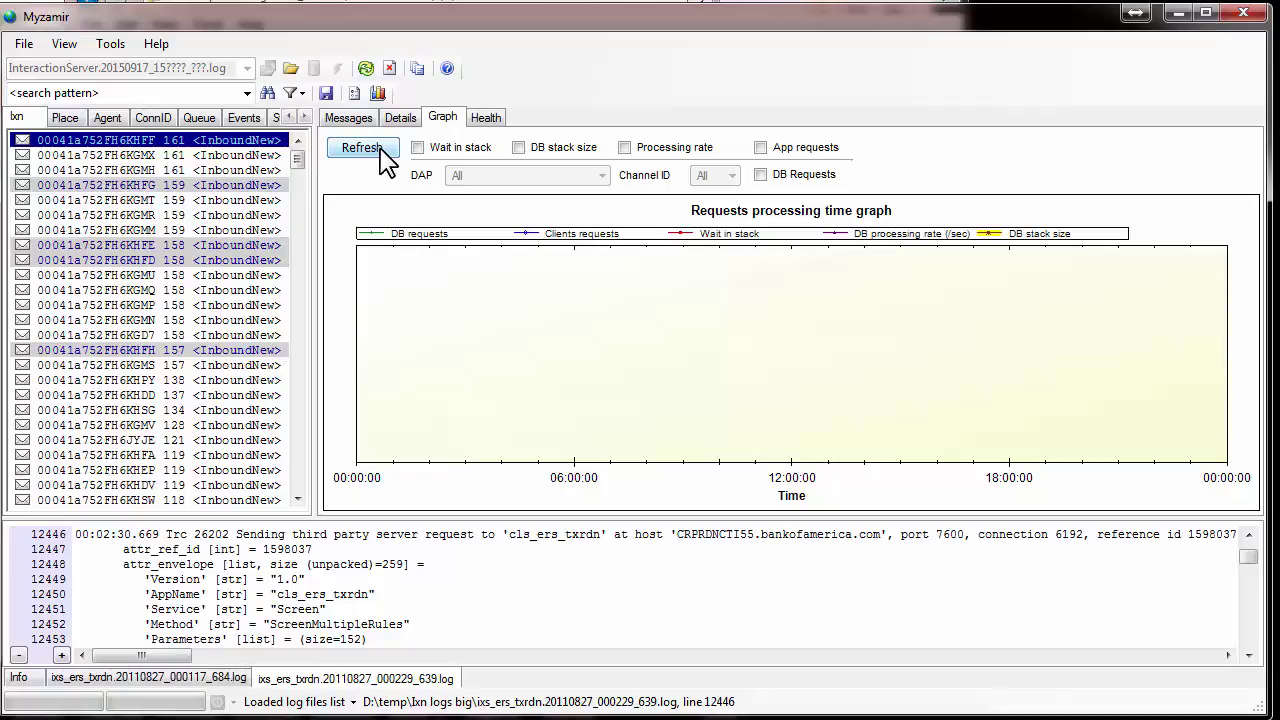
{"action": "left_click", "coordinate": [418, 148]}
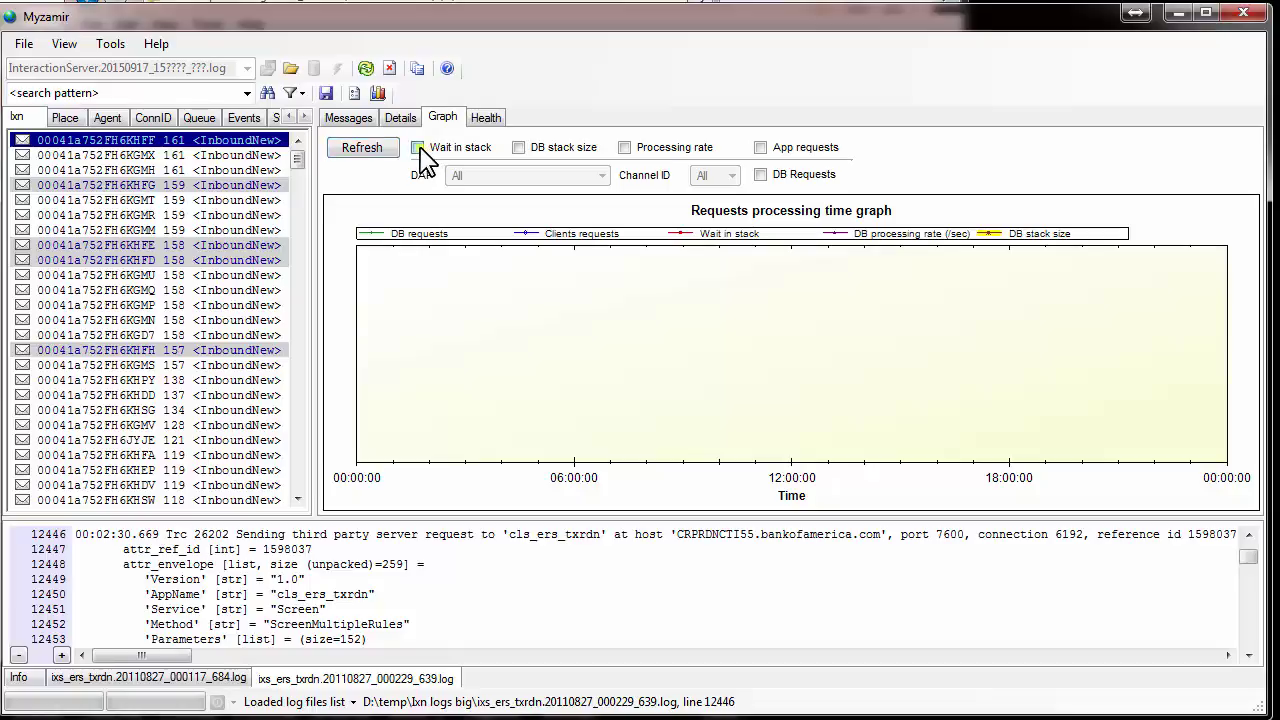
{"action": "left_click", "coordinate": [366, 150]}
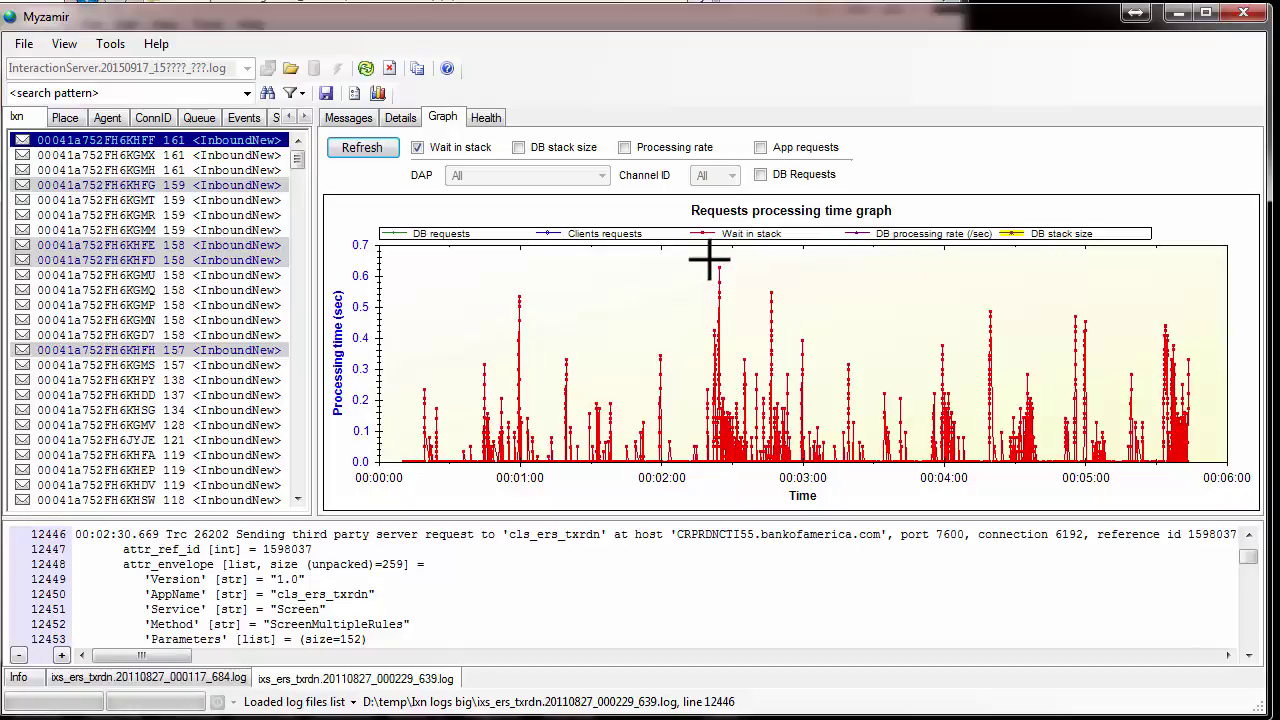
Replace Wait in stack with the DB stack size series and enlarge the graph section from about 00:02:17 to 00:02:36
{"action": "left_click", "coordinate": [417, 147]}
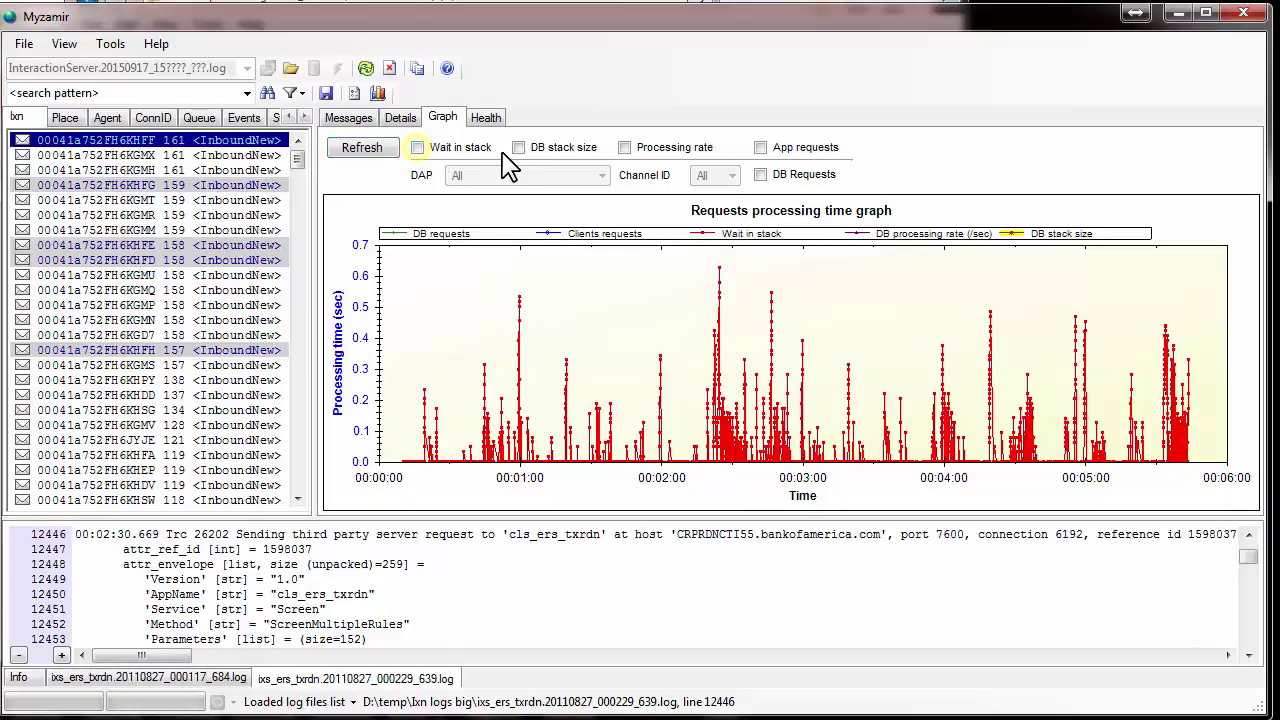
{"action": "left_click", "coordinate": [518, 147]}
{"action": "left_click", "coordinate": [375, 149]}
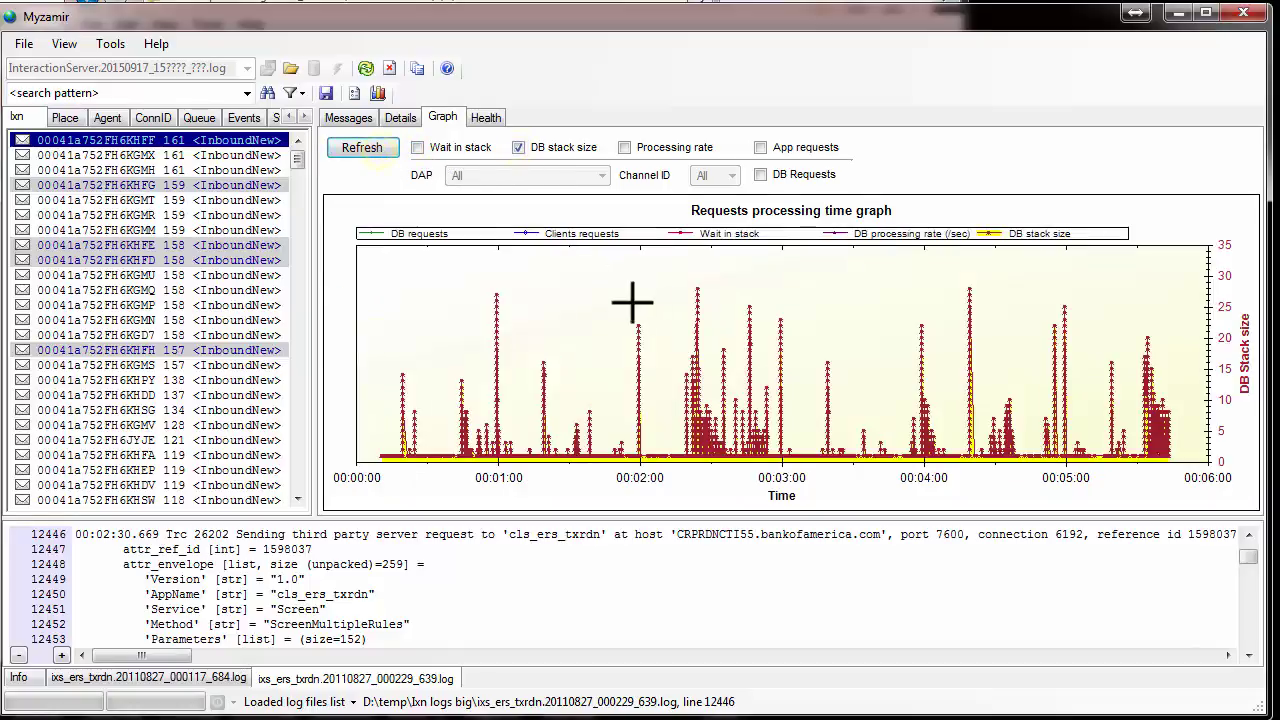
{"action": "left_click", "coordinate": [678, 282]}
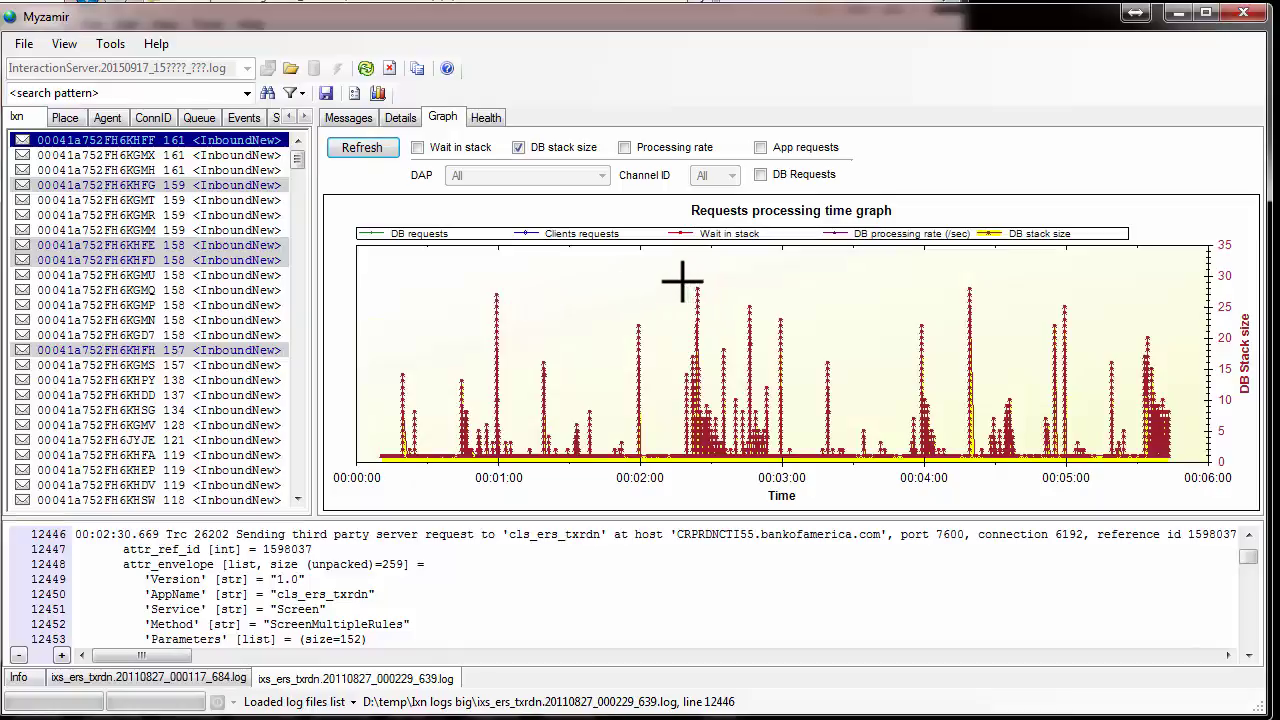
{"action": "left_click", "coordinate": [724, 432]}
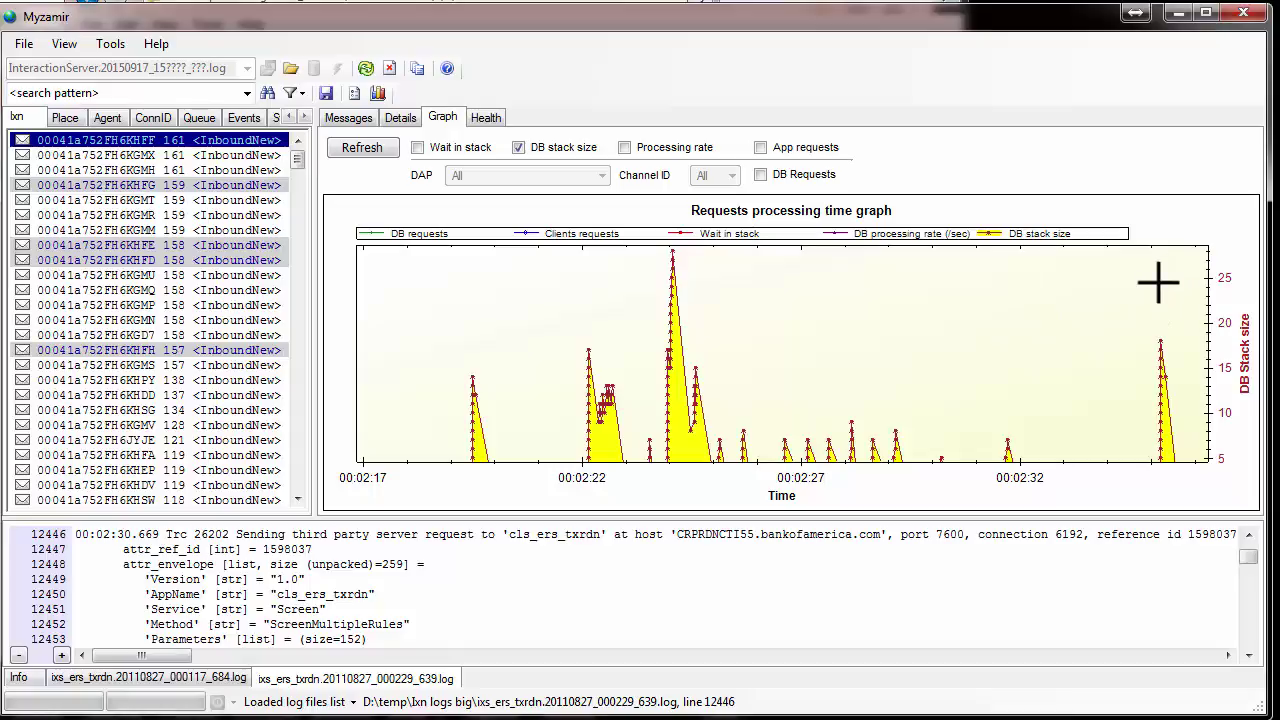
Plot only the Processing rate series and enlarge the graph section from about 00:02:09 to 00:03:15
{"action": "left_click", "coordinate": [519, 148]}
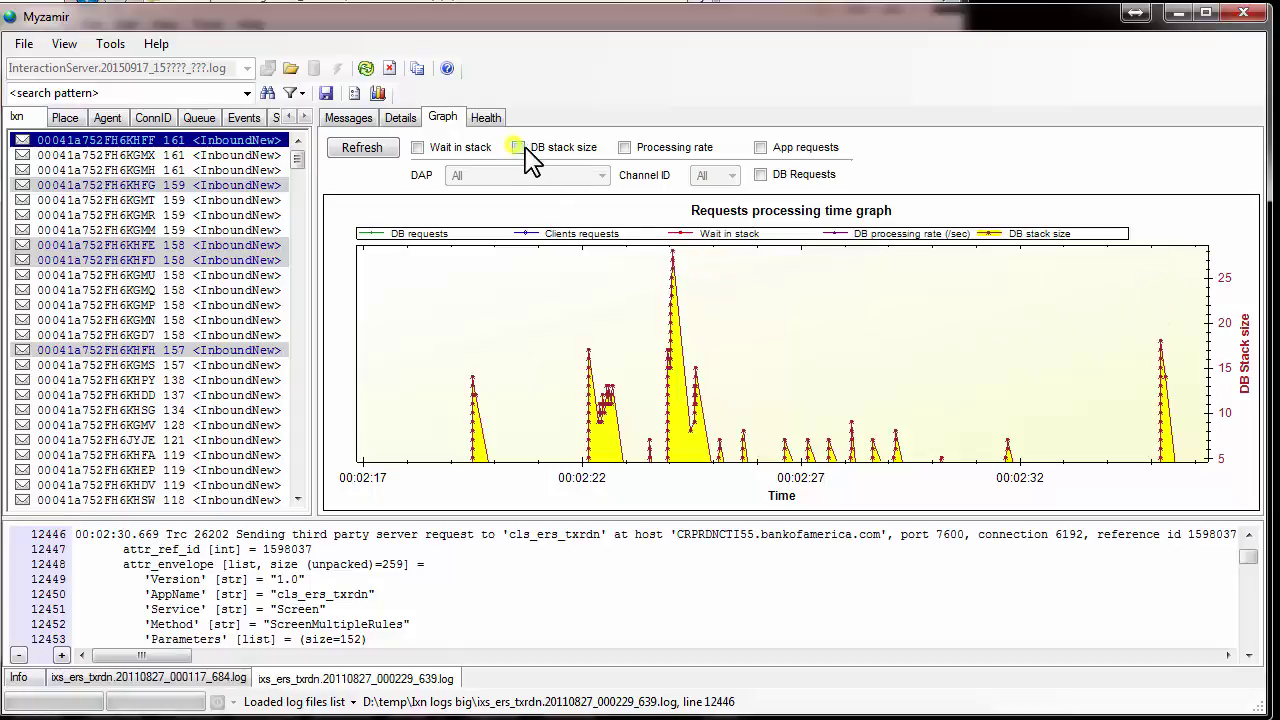
{"action": "left_click", "coordinate": [624, 148]}
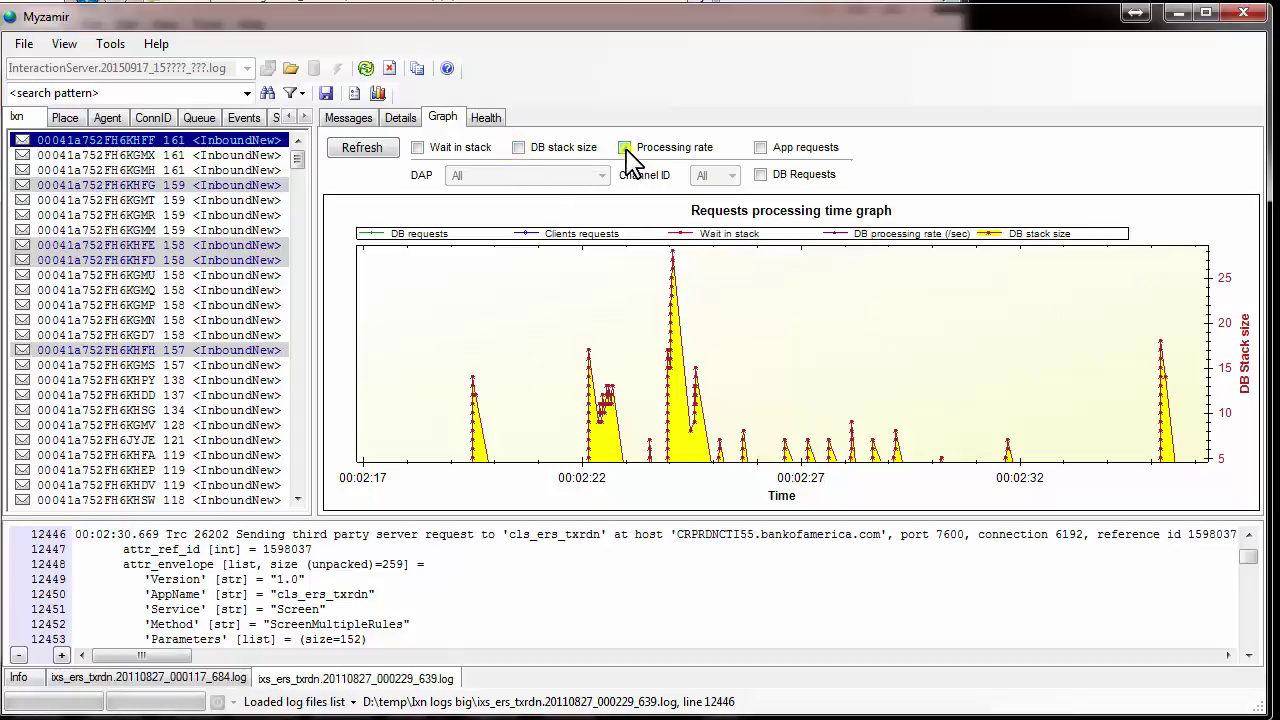
{"action": "left_click", "coordinate": [378, 152]}
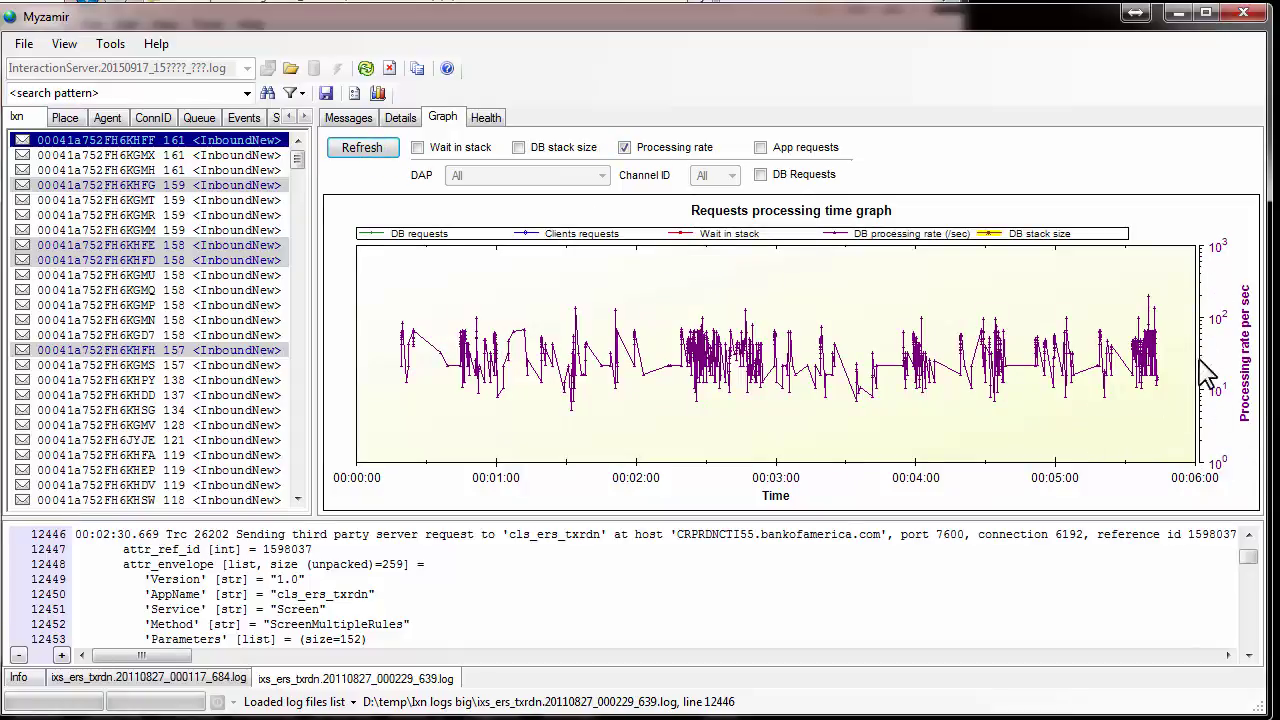
{"action": "left_click_drag", "start_coordinate": [657, 293], "coordinate": [800, 398]}
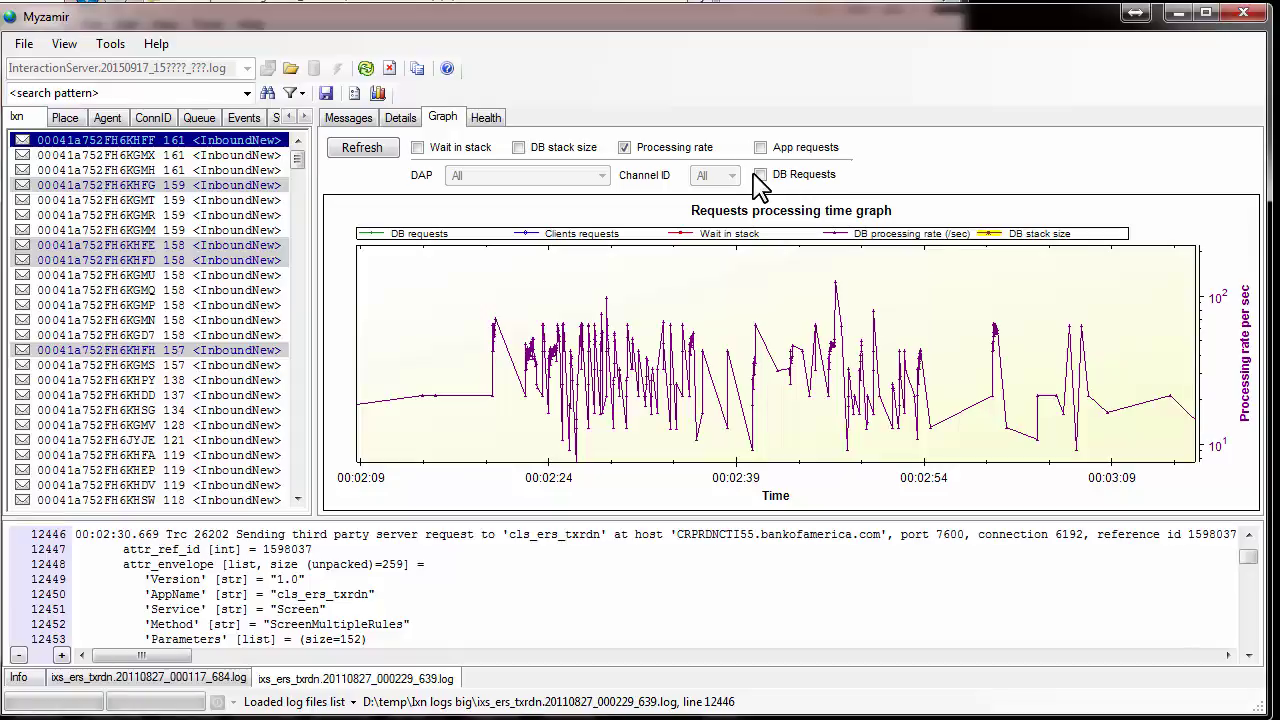
Plot only DB Requests for all DAPs and all channel IDs, and enlarge the section from about 00:02:13 to 00:03:11
{"action": "left_click", "coordinate": [624, 147]}
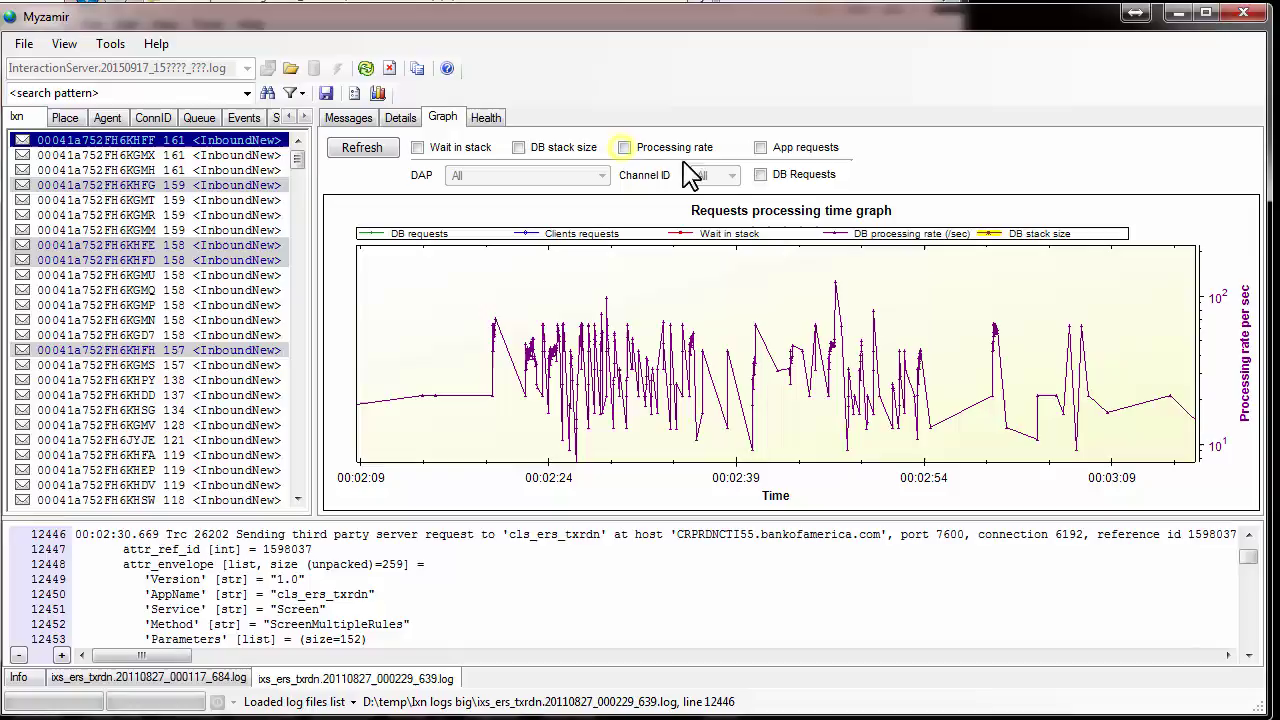
{"action": "left_click", "coordinate": [760, 175]}
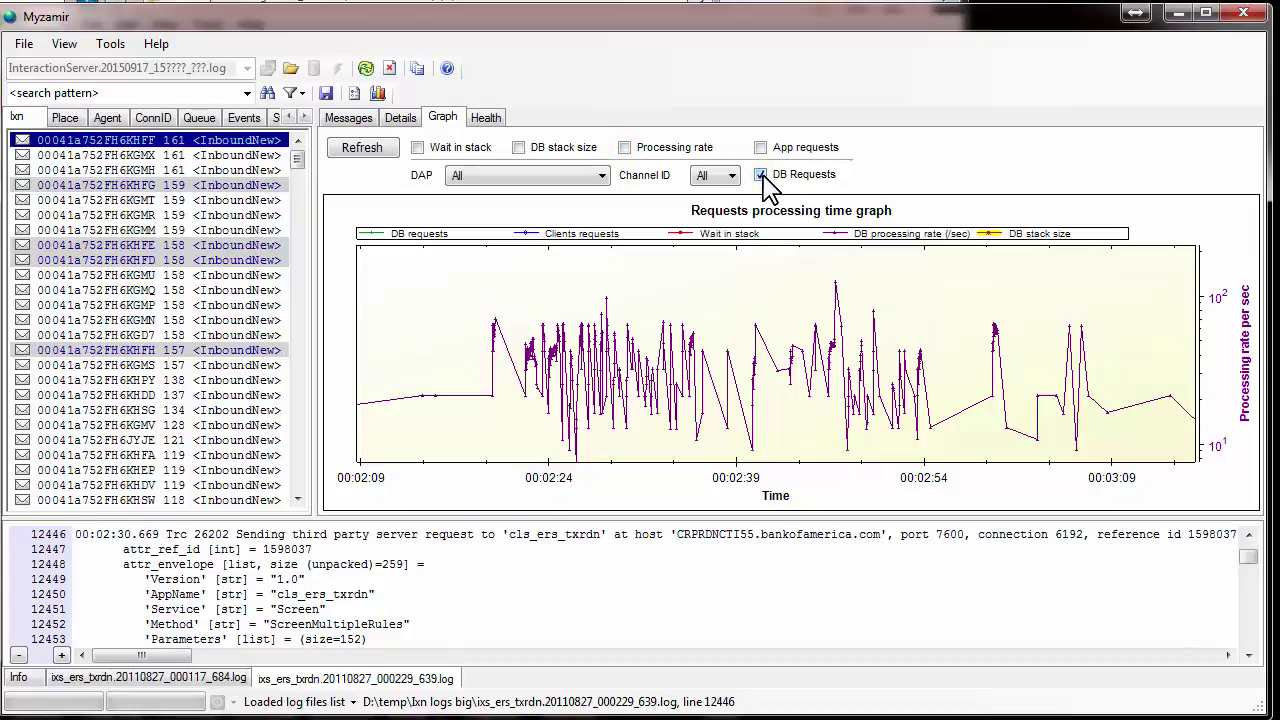
{"action": "left_click", "coordinate": [585, 190]}
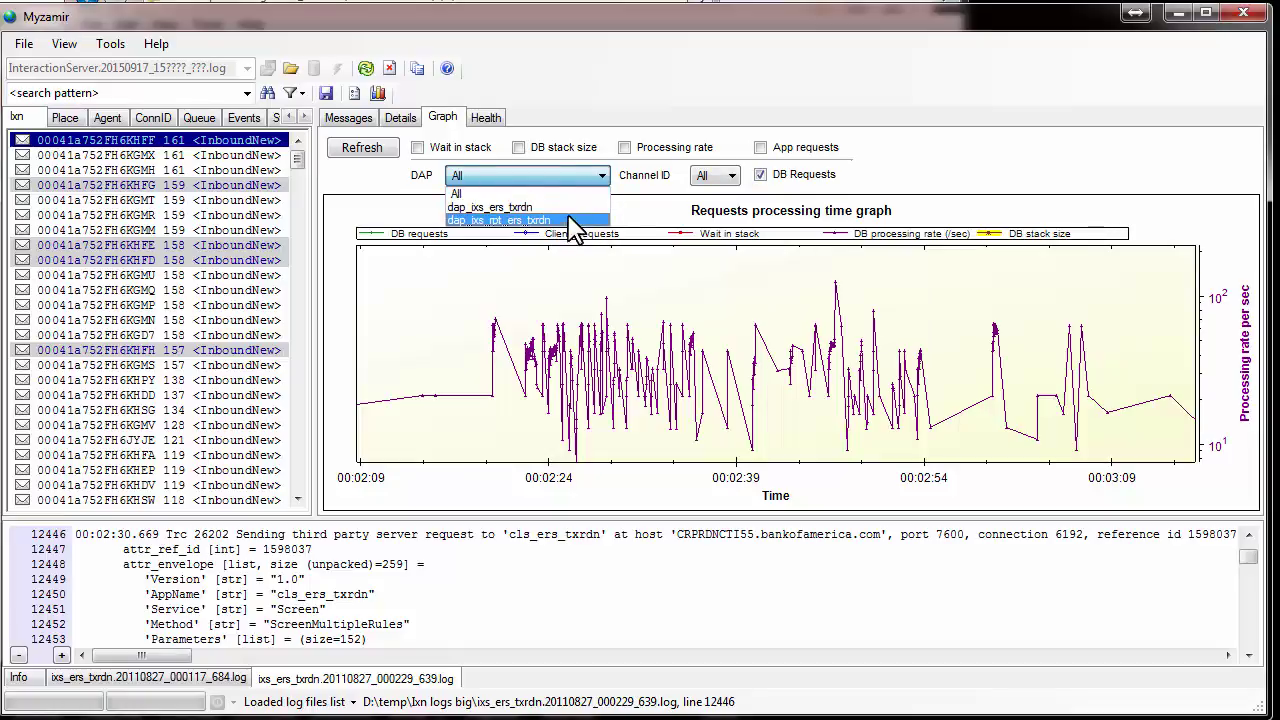
{"action": "left_click", "coordinate": [650, 176]}
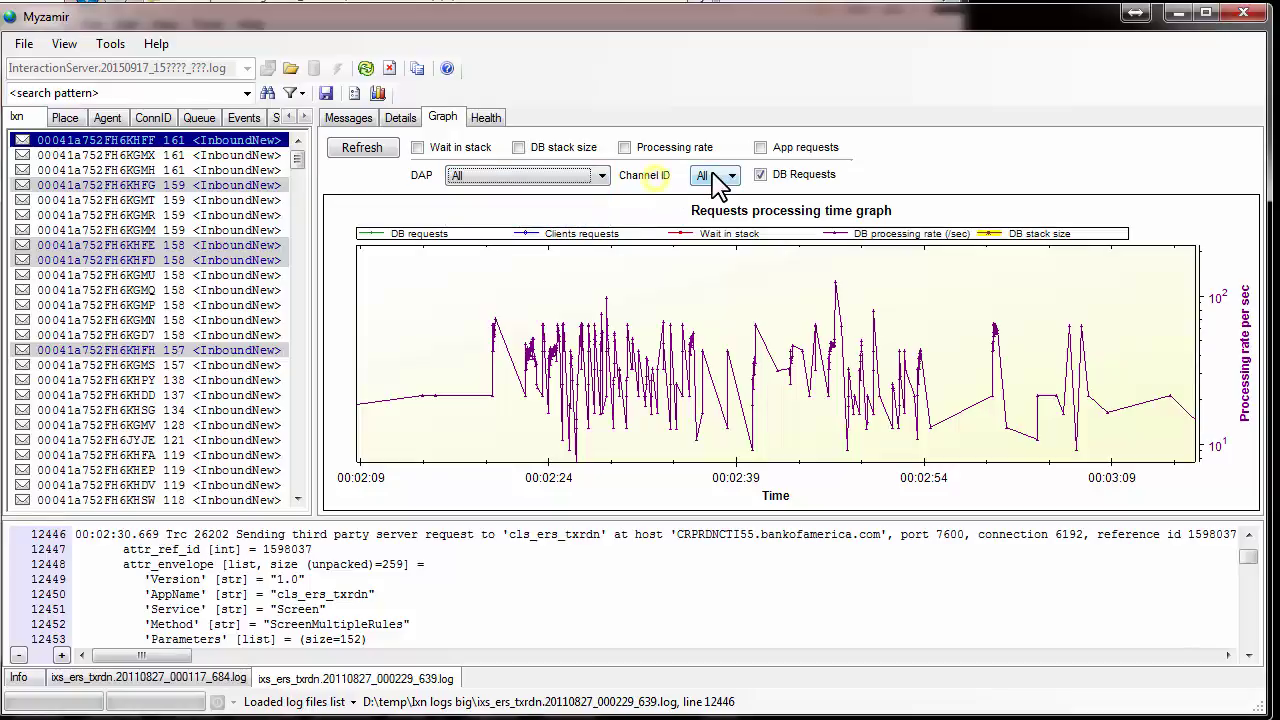
{"action": "left_click", "coordinate": [713, 176]}
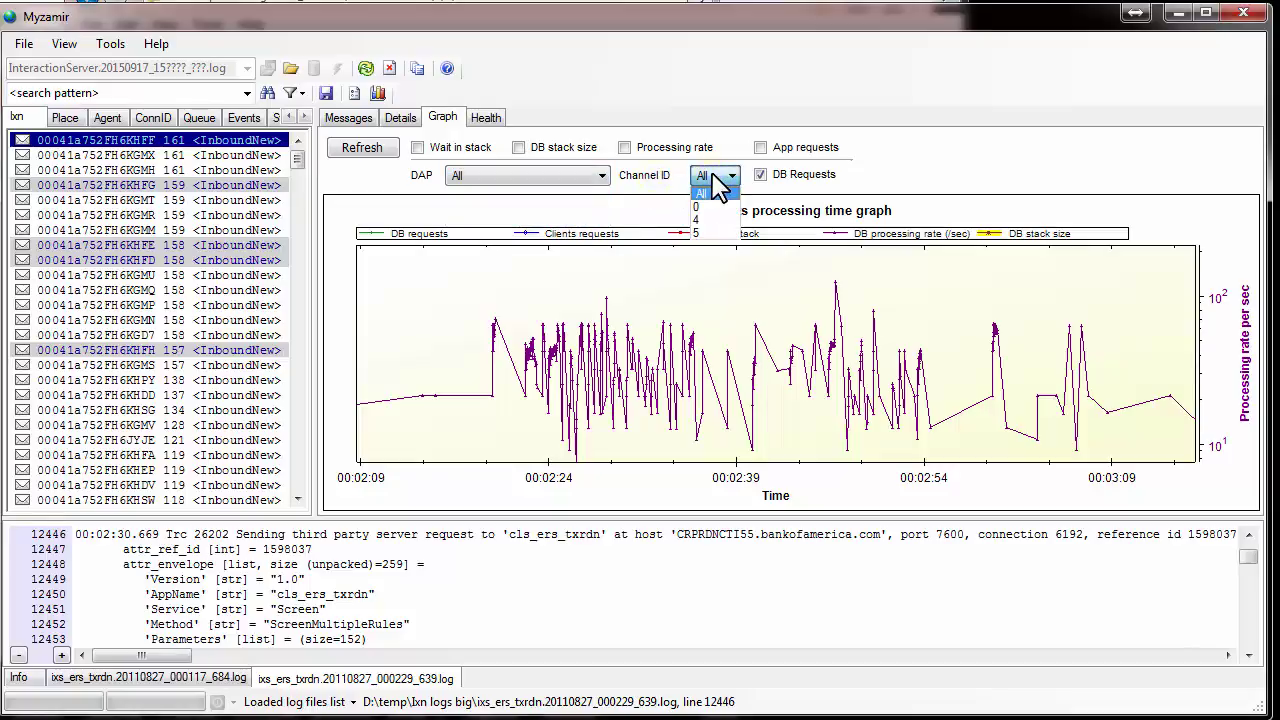
{"action": "left_click", "coordinate": [858, 185]}
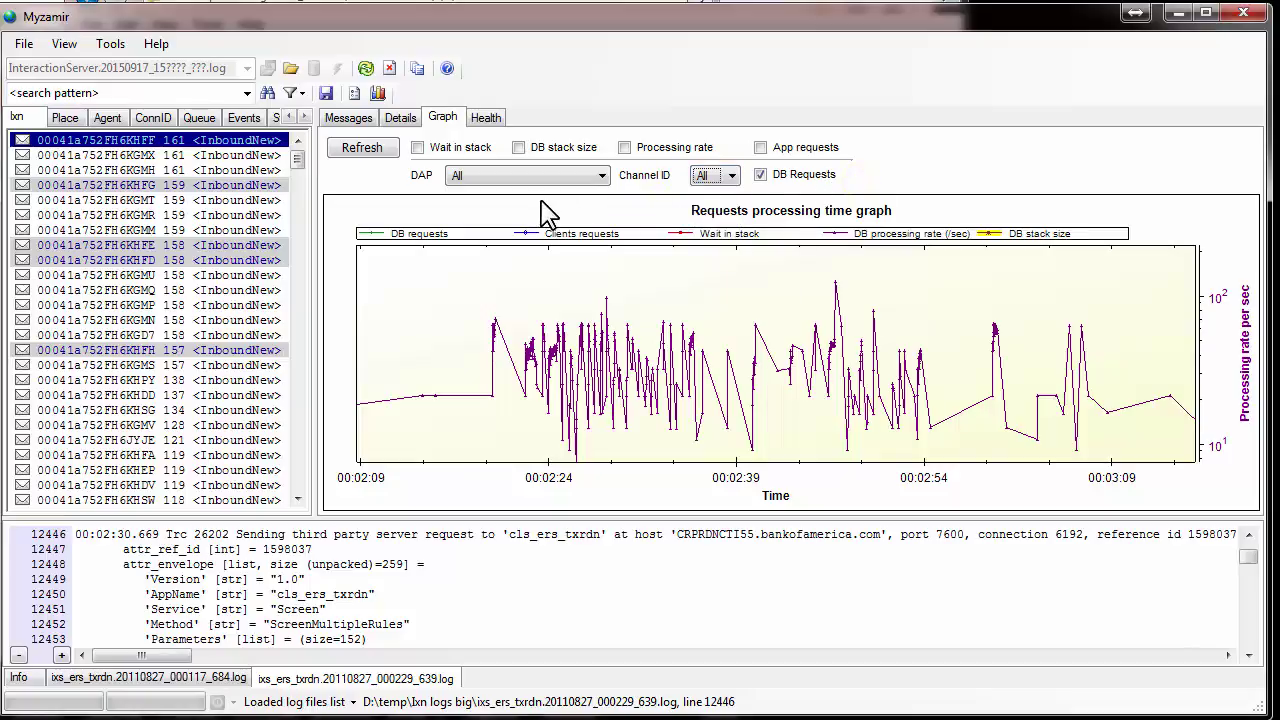
{"action": "left_click", "coordinate": [364, 158]}
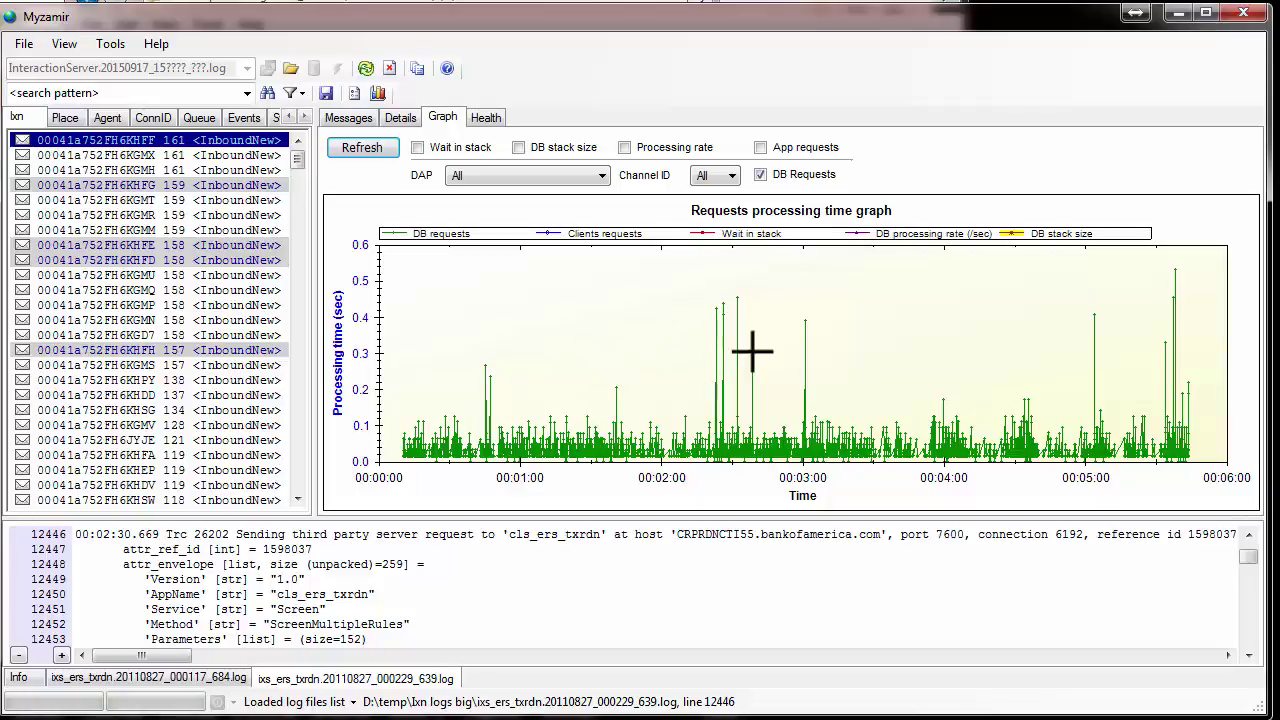
{"action": "left_click_drag", "start_coordinate": [689, 292], "coordinate": [826, 462]}
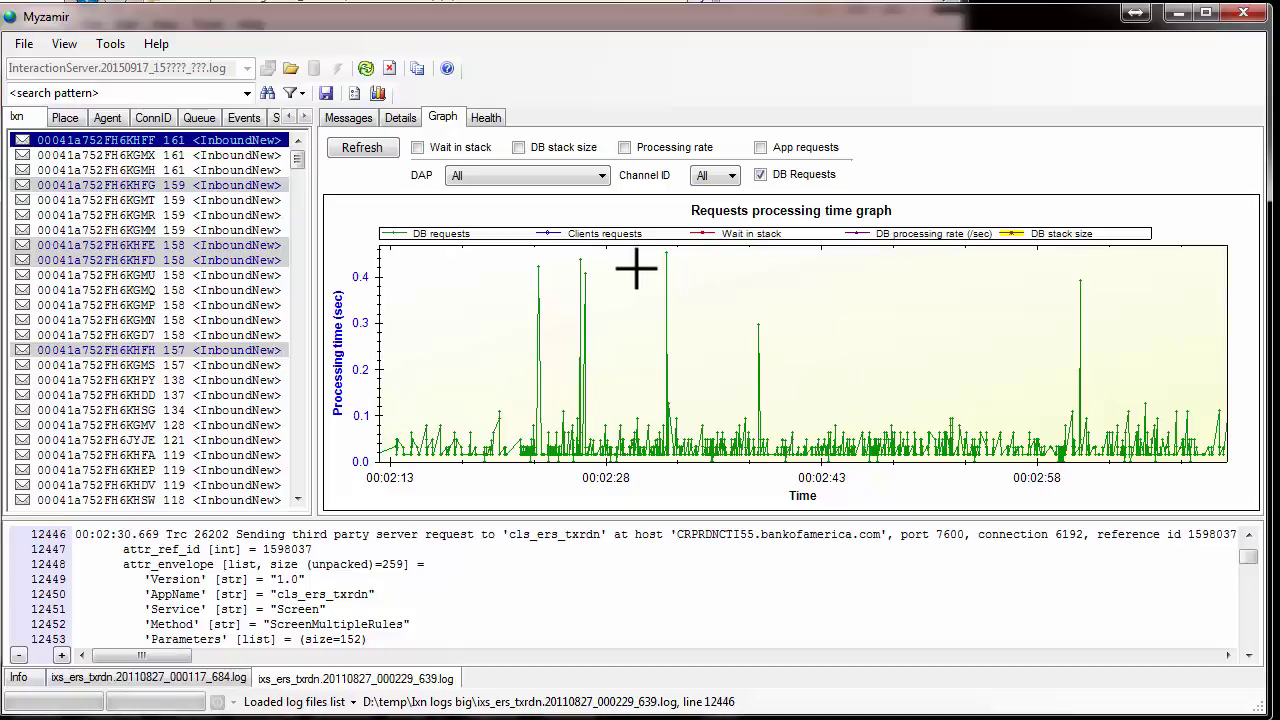
Plot Processing rate, App requests, DB stack size and Wait in stack together with DB Requests on the graph
{"action": "left_click", "coordinate": [625, 149]}
{"action": "left_click", "coordinate": [761, 147]}
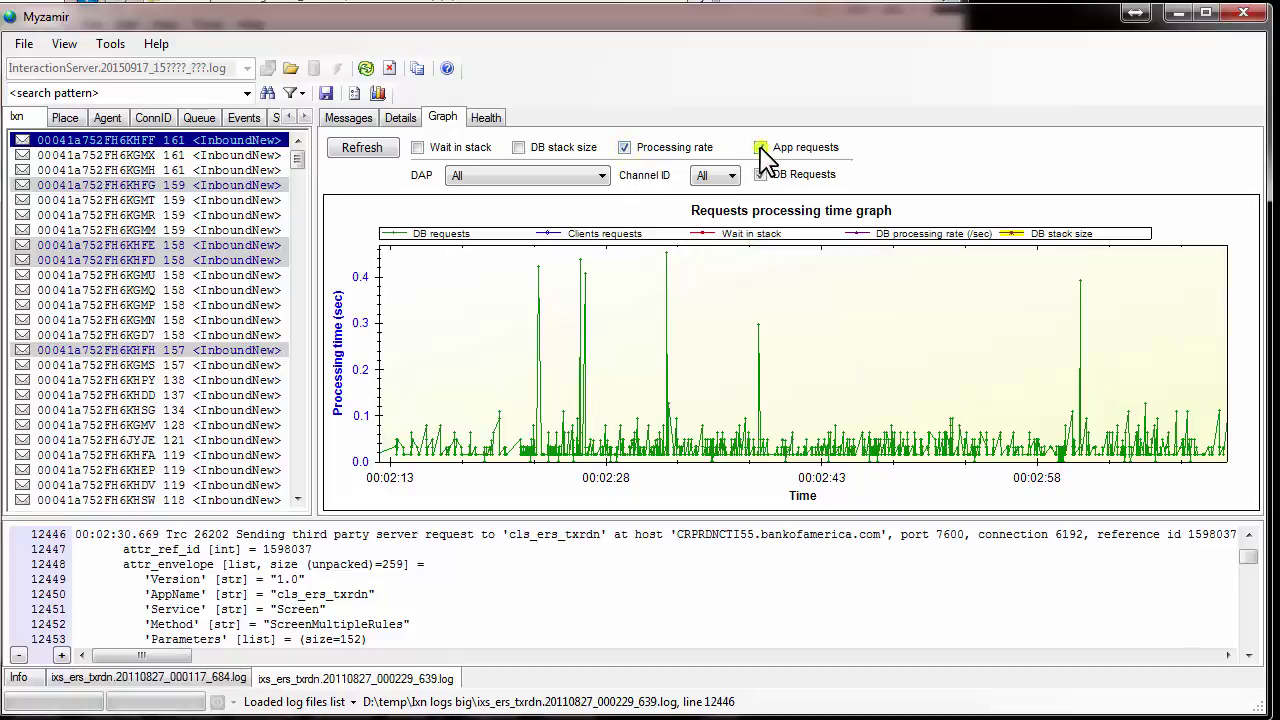
{"action": "left_click", "coordinate": [518, 148]}
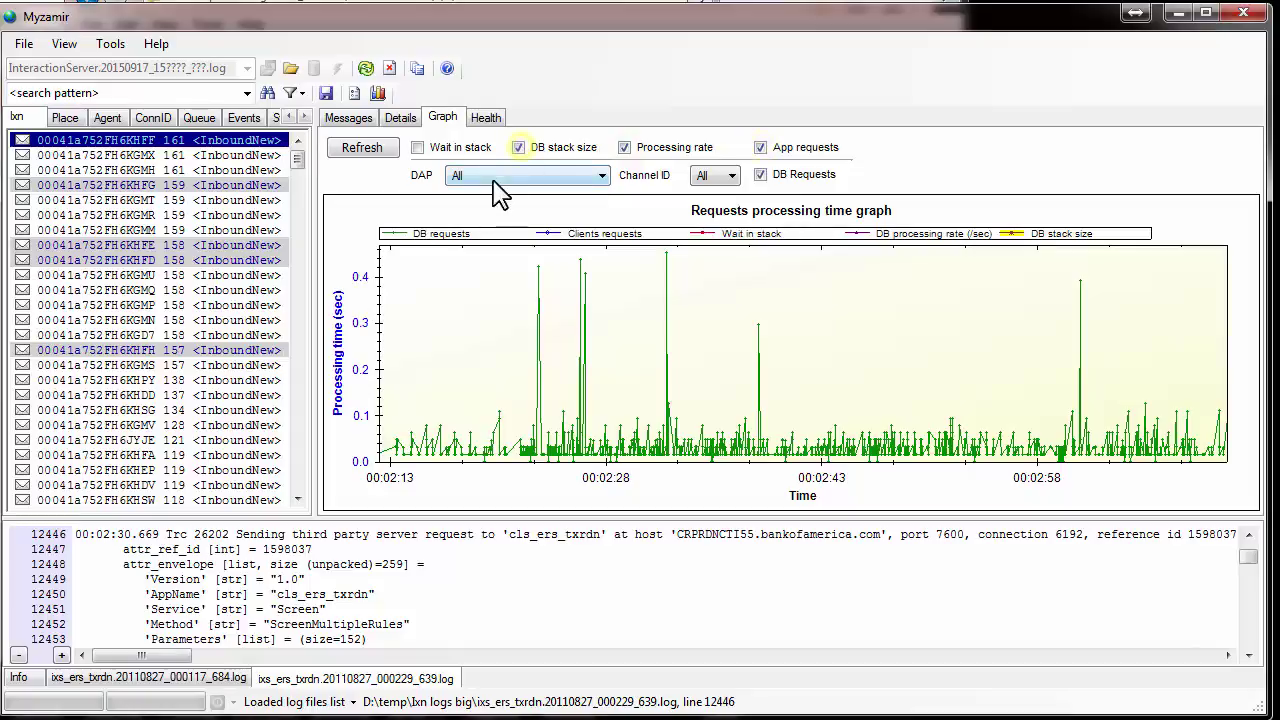
{"action": "left_click", "coordinate": [418, 148]}
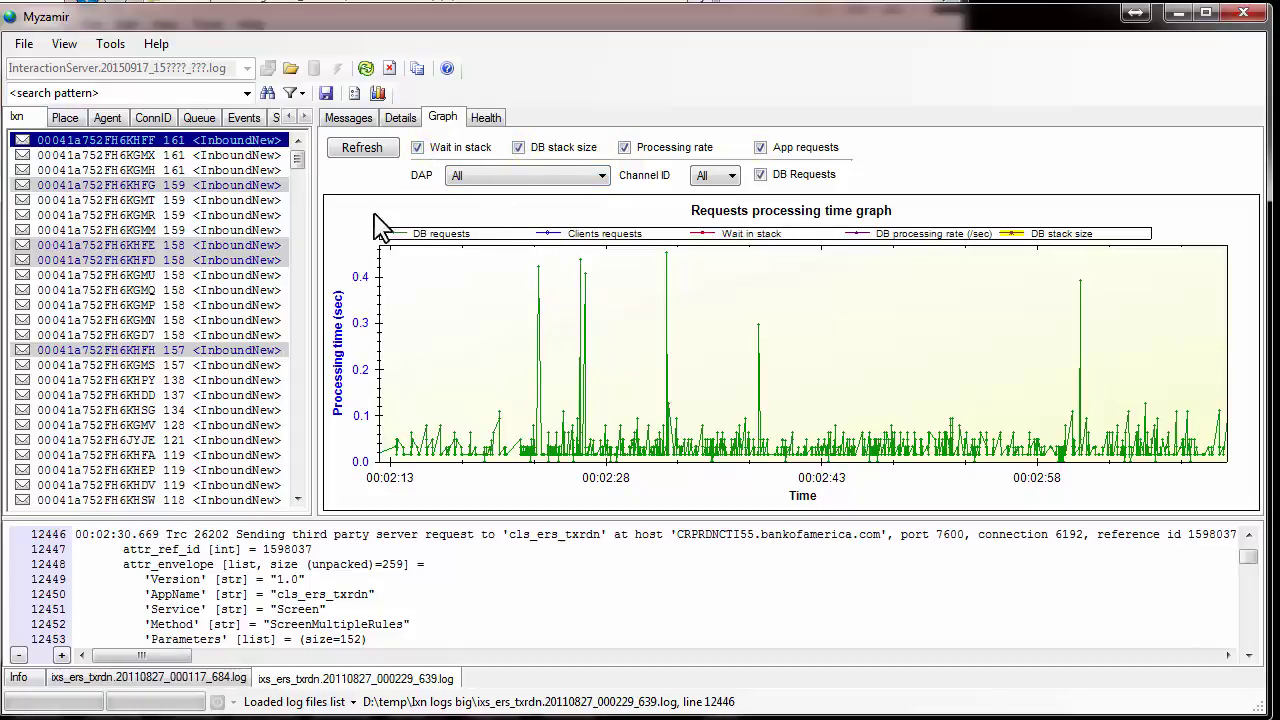
{"action": "left_click", "coordinate": [370, 152]}
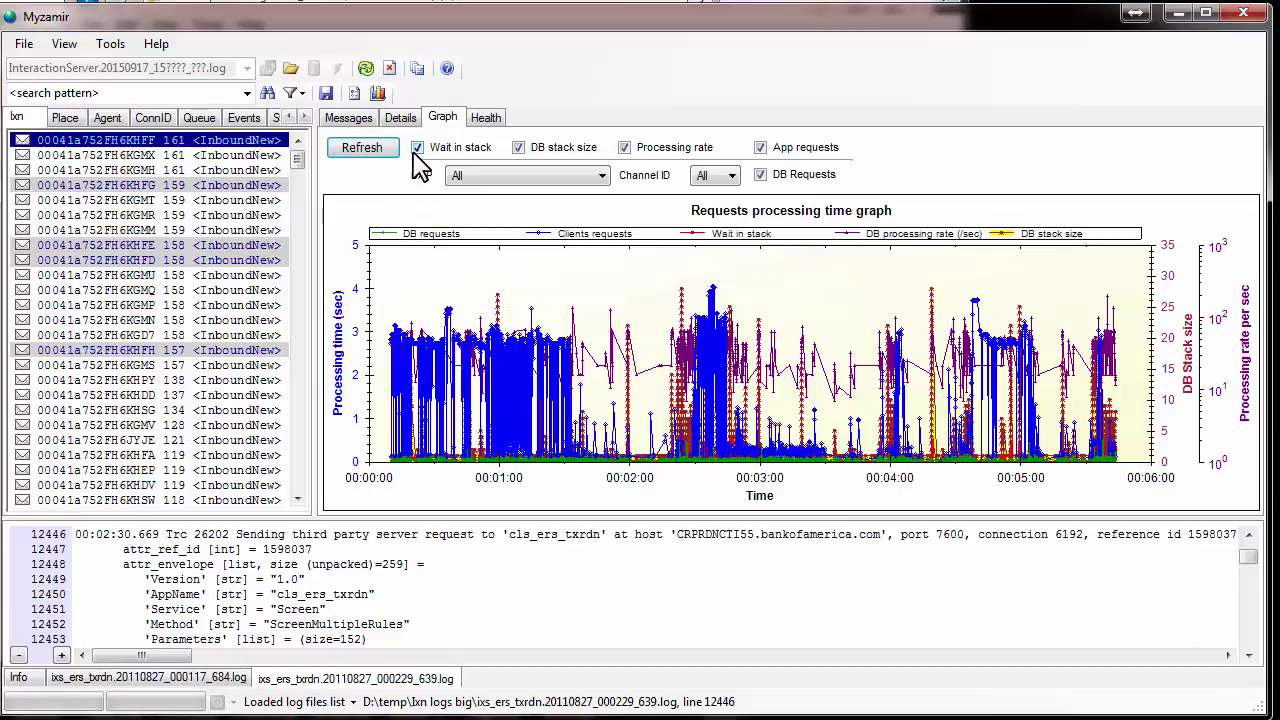
Plot only DB Requests over the full time range and open the log lines behind the peaks near 00:02:32 and 00:03:01
{"action": "left_click", "coordinate": [418, 148]}
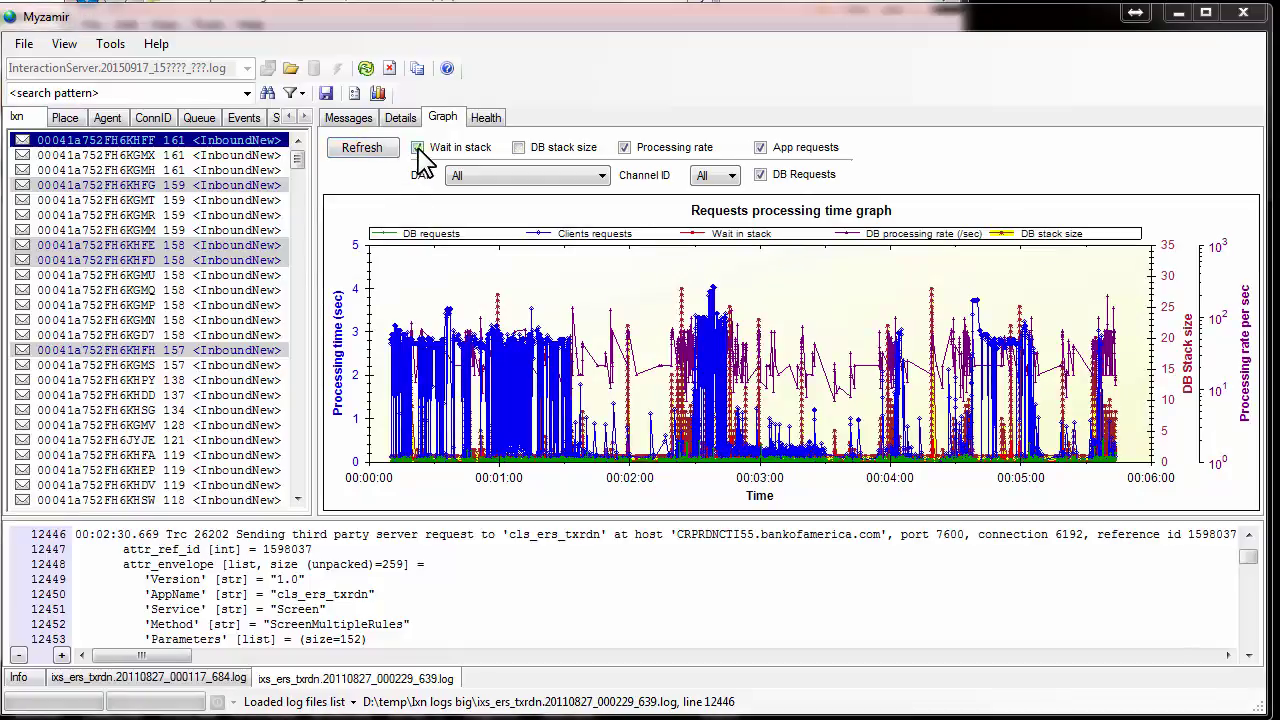
{"action": "left_click", "coordinate": [518, 148]}
{"action": "left_click", "coordinate": [624, 148]}
{"action": "left_click", "coordinate": [760, 147]}
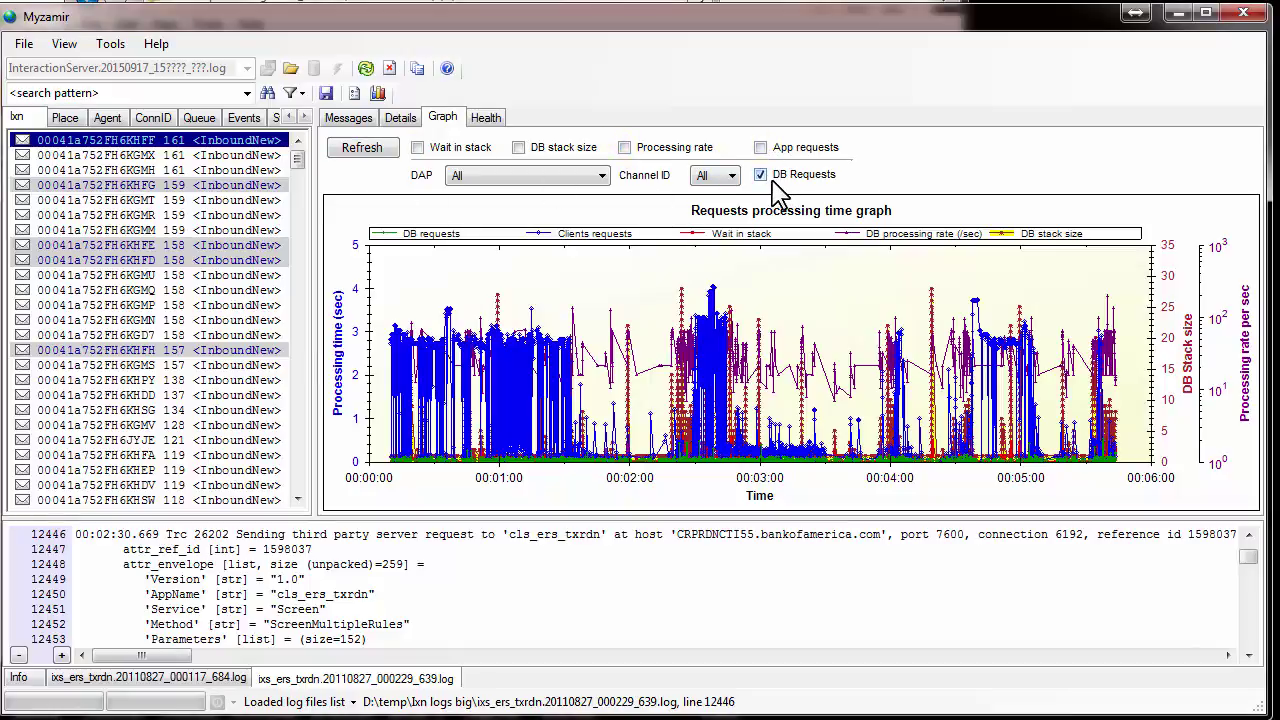
{"action": "left_click", "coordinate": [362, 148]}
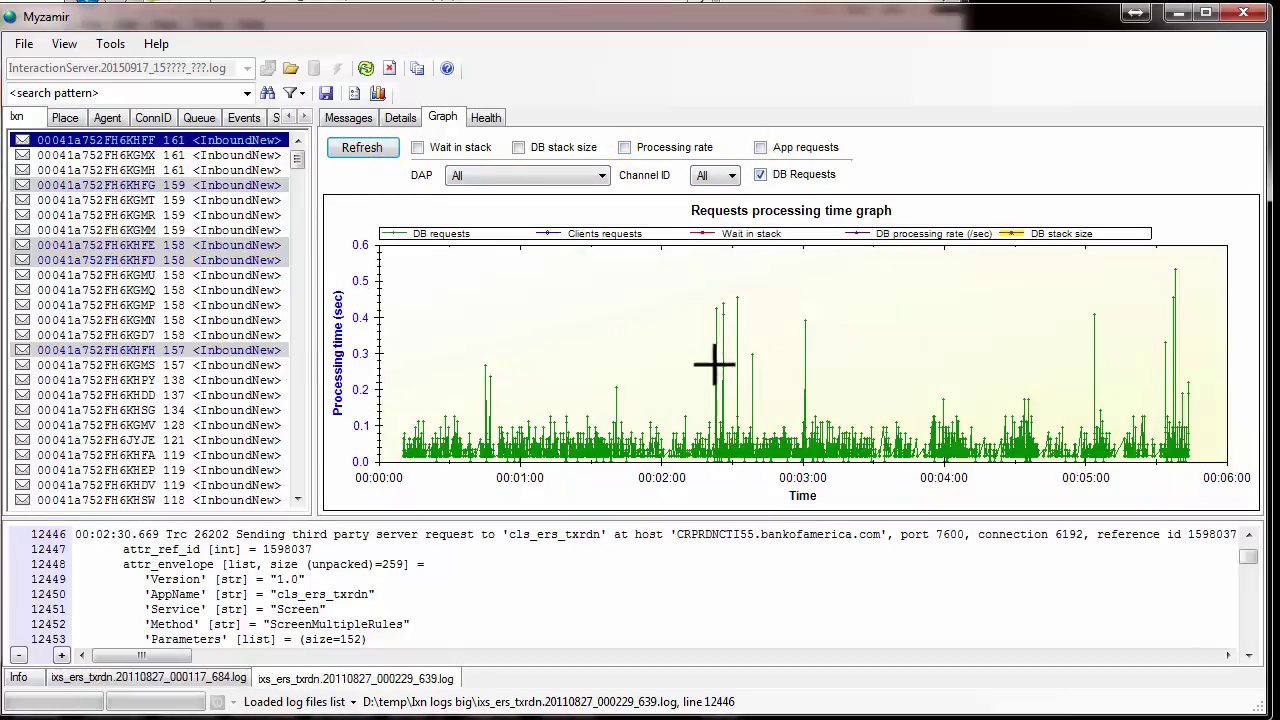
{"action": "left_click", "coordinate": [738, 296]}
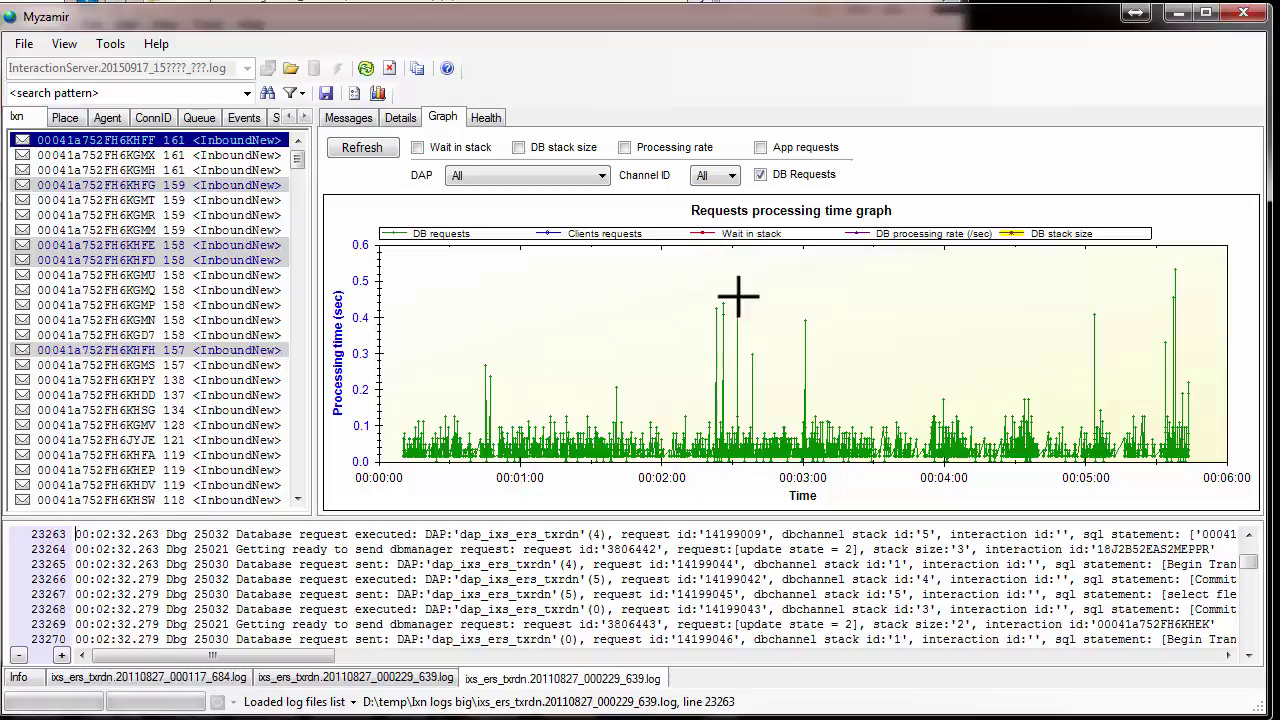
{"action": "left_click", "coordinate": [804, 321]}
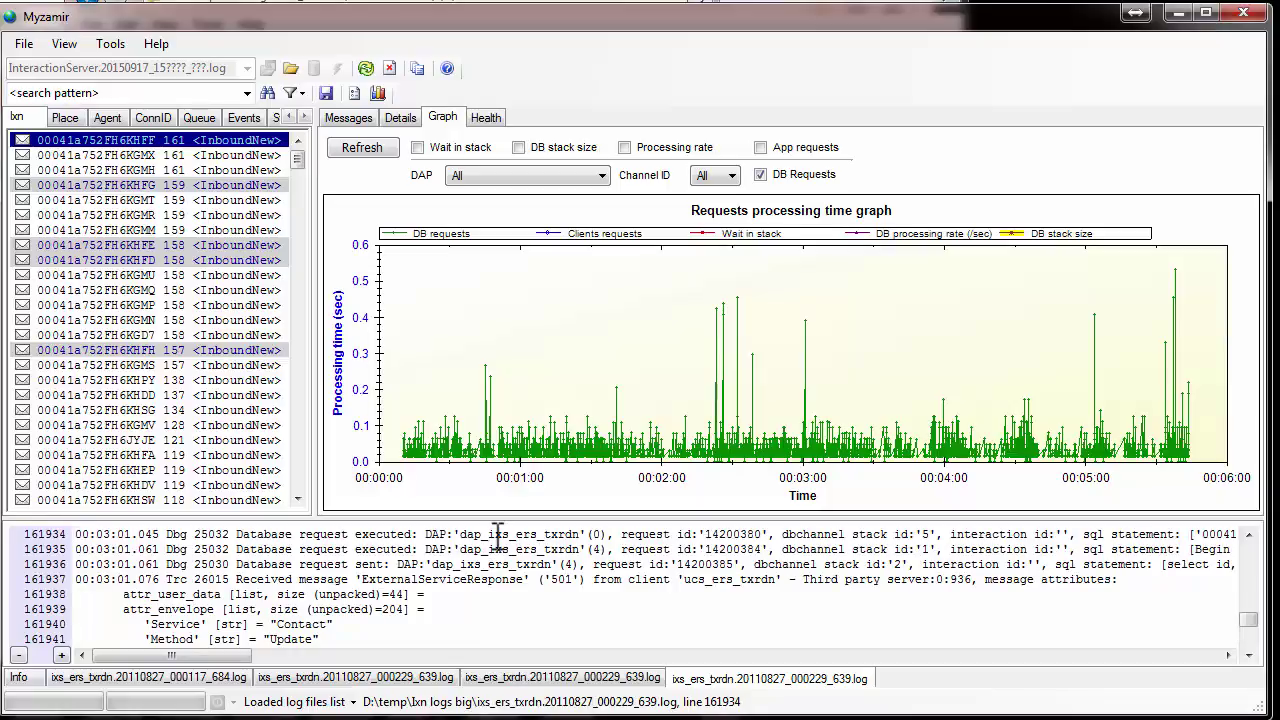
Review the external log viewer, health check threshold and performance settings in the program options, leaving them without saving
{"action": "left_click", "coordinate": [355, 98]}
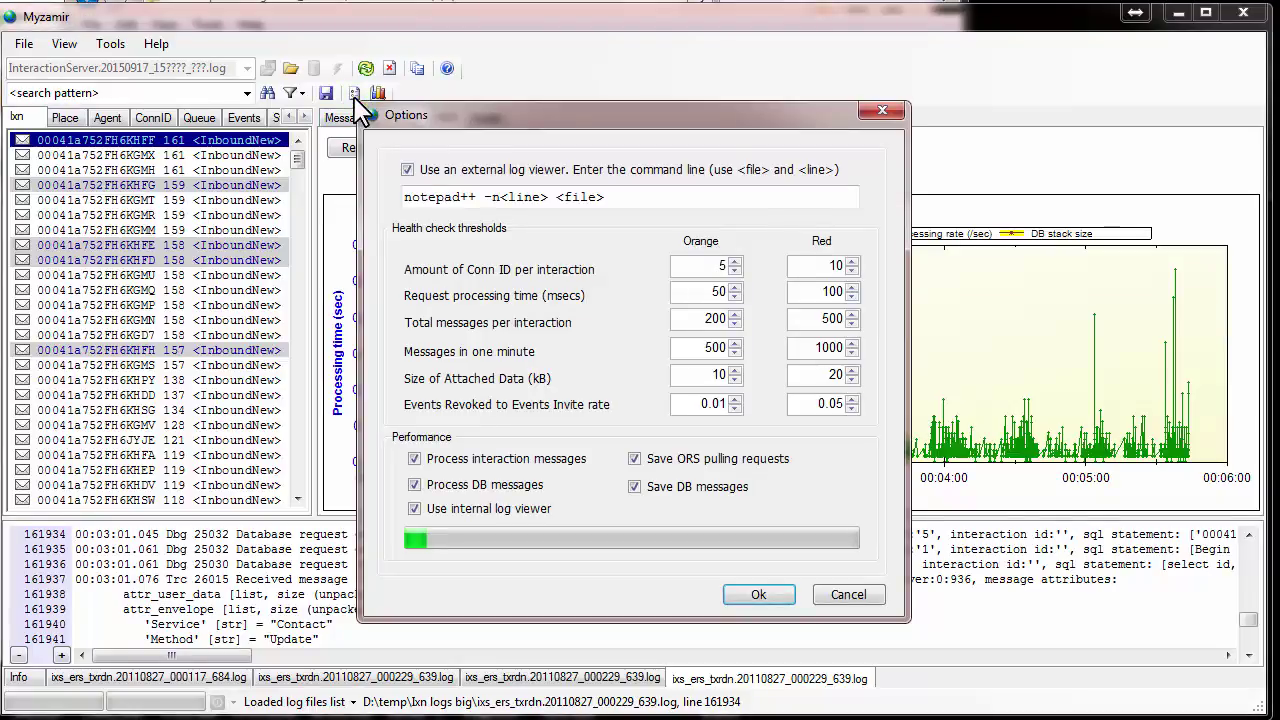
{"action": "left_click_drag", "start_coordinate": [449, 117], "coordinate": [402, 94]}
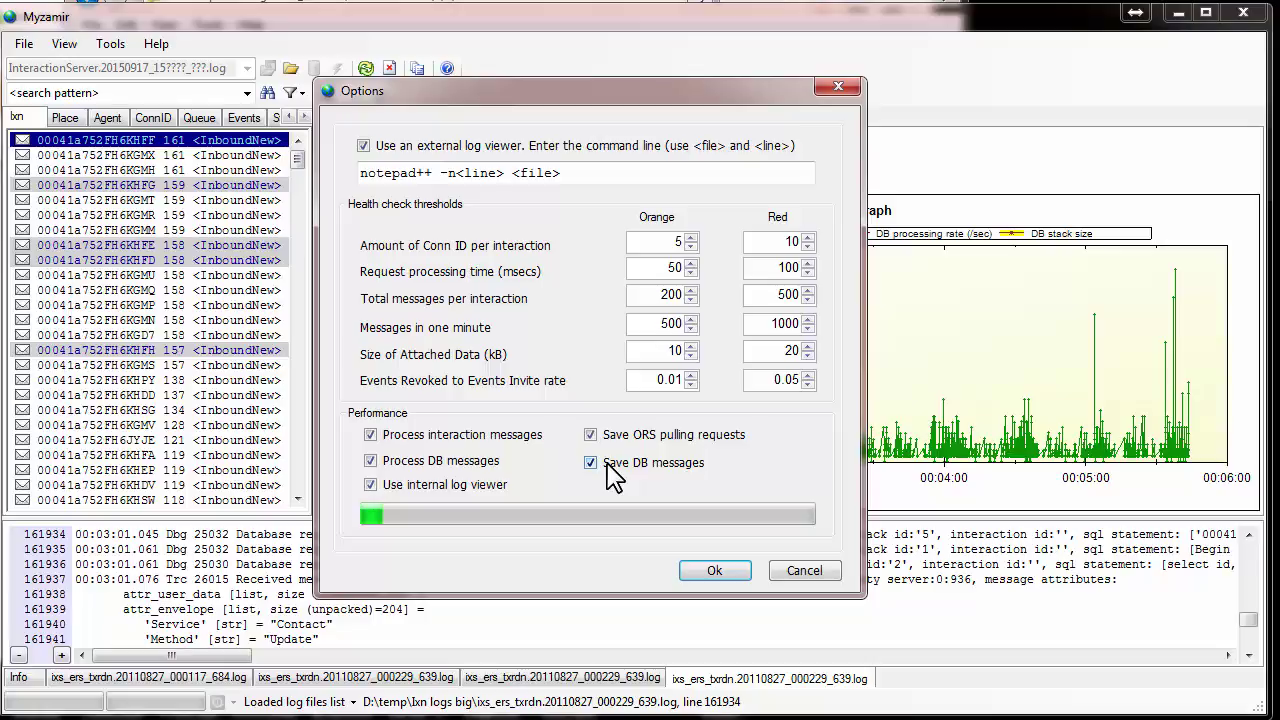
{"action": "left_click", "coordinate": [790, 572]}
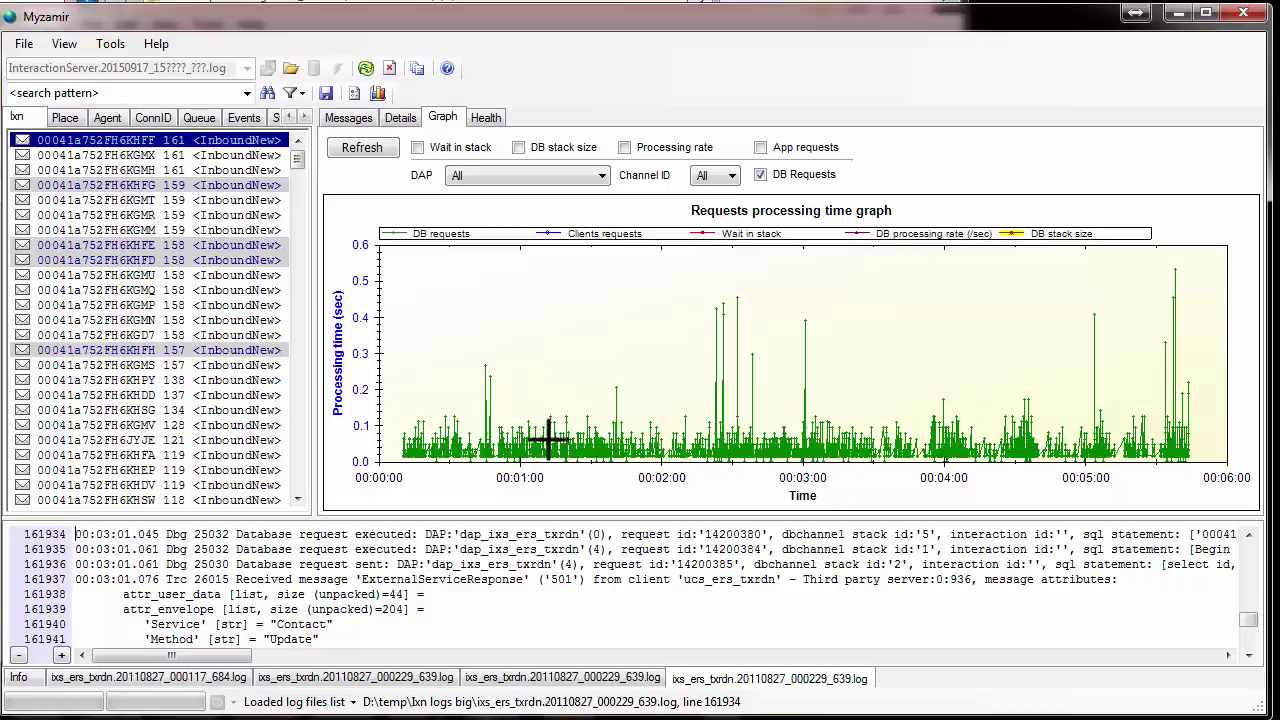
Open the log line behind the peak near 00:01:40, and paste a copy of the graph into the blank Outlook message
{"action": "left_click", "coordinate": [615, 386]}
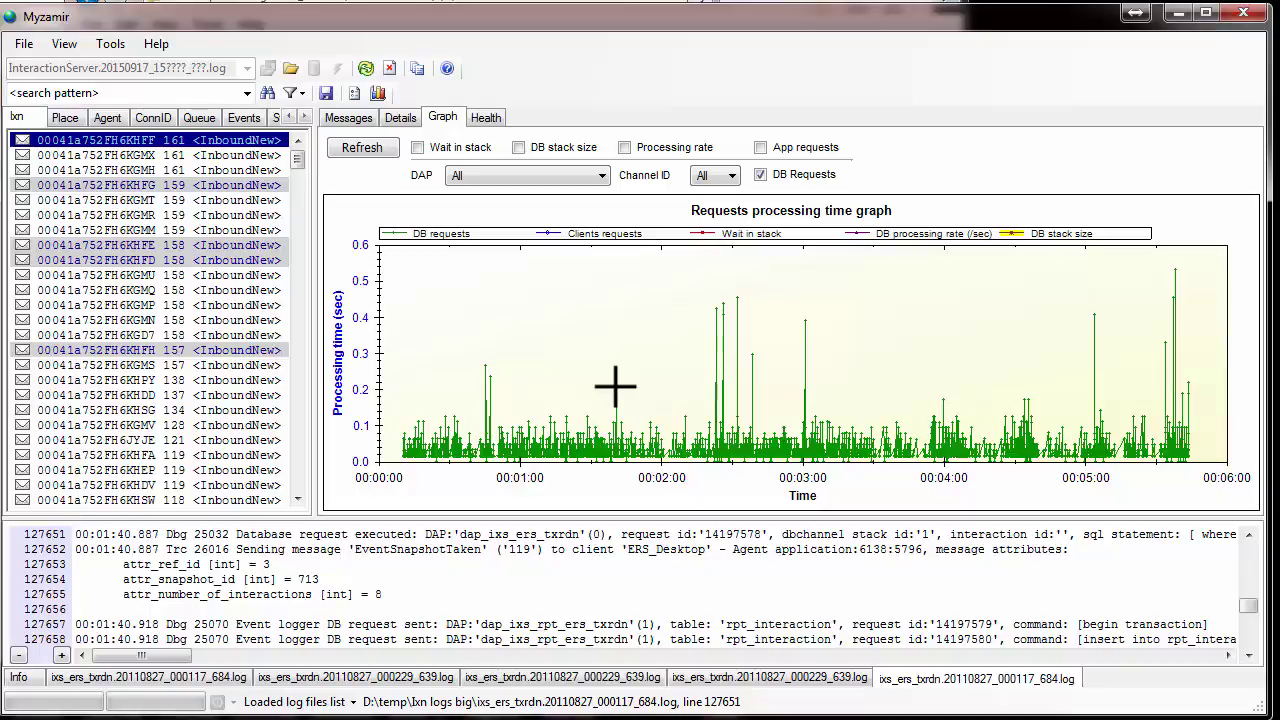
{"action": "right_click", "coordinate": [668, 314]}
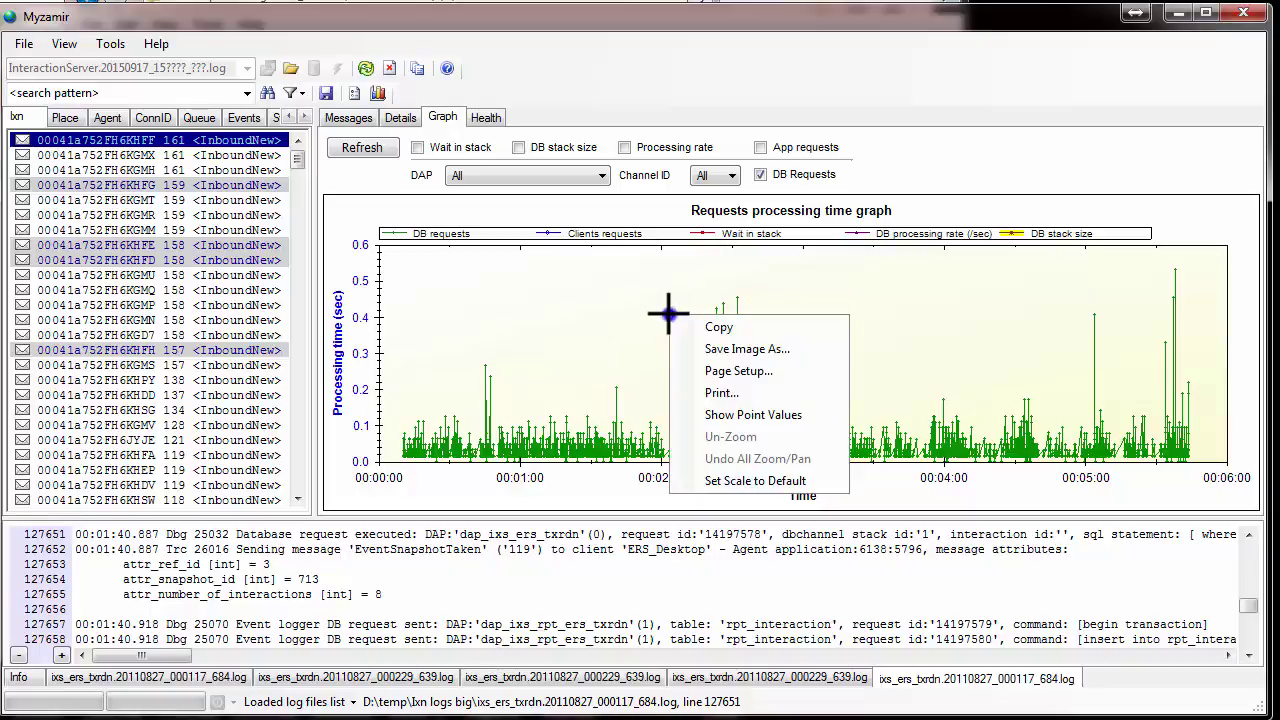
{"action": "left_click", "coordinate": [716, 330]}
{"action": "left_click", "coordinate": [808, 476]}
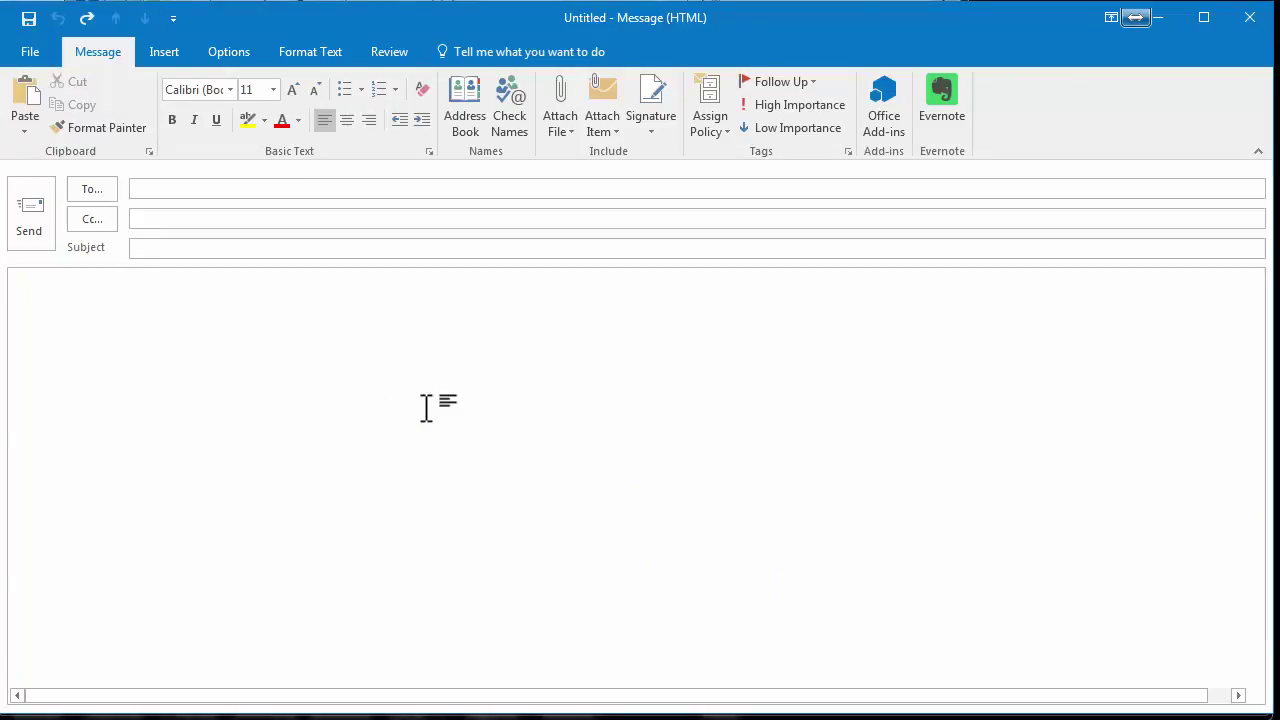
{"action": "key", "text": "ctrl+v"}
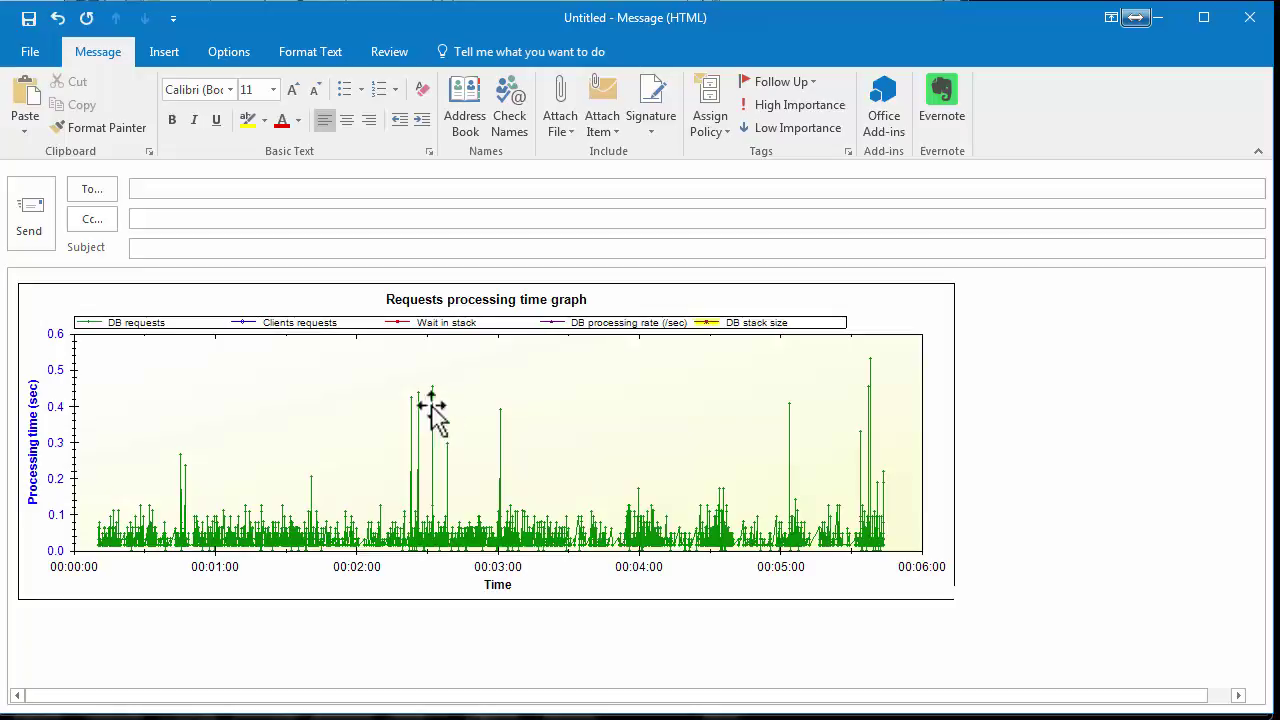
{"action": "left_click", "coordinate": [1158, 21]}
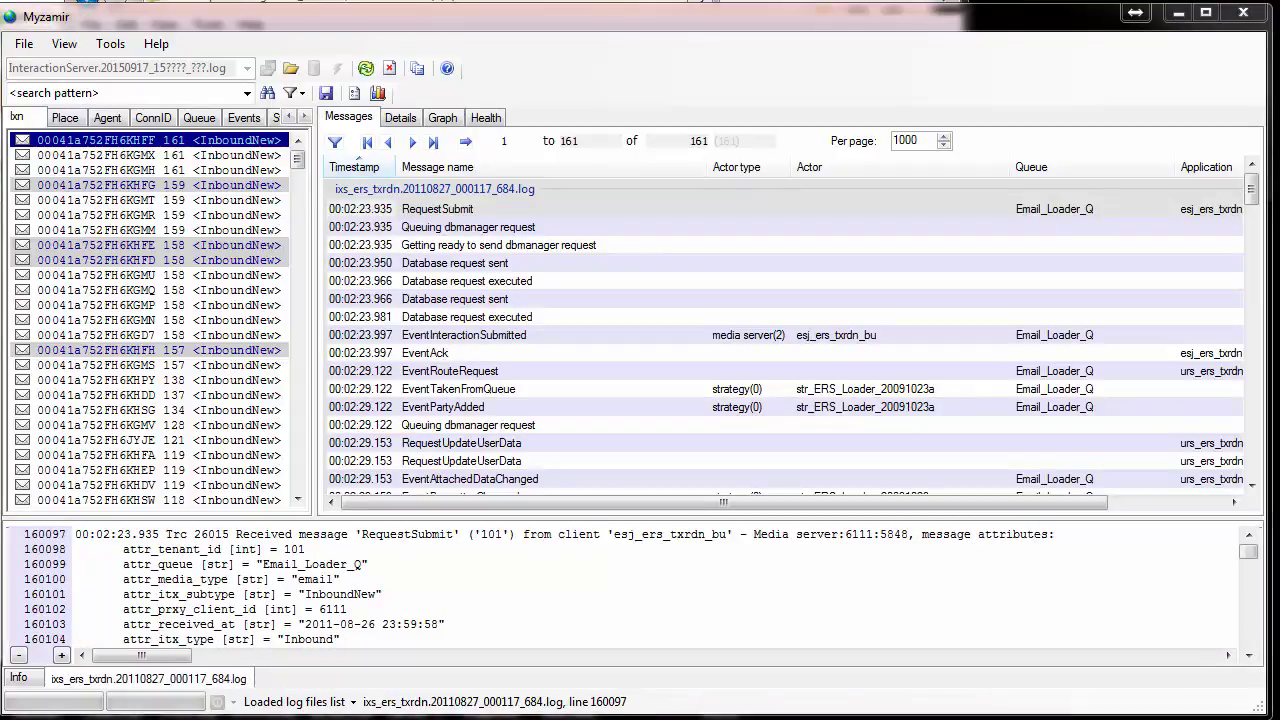
View the selected interaction's details and plot only the App requests series on the graph
{"action": "left_click", "coordinate": [400, 117]}
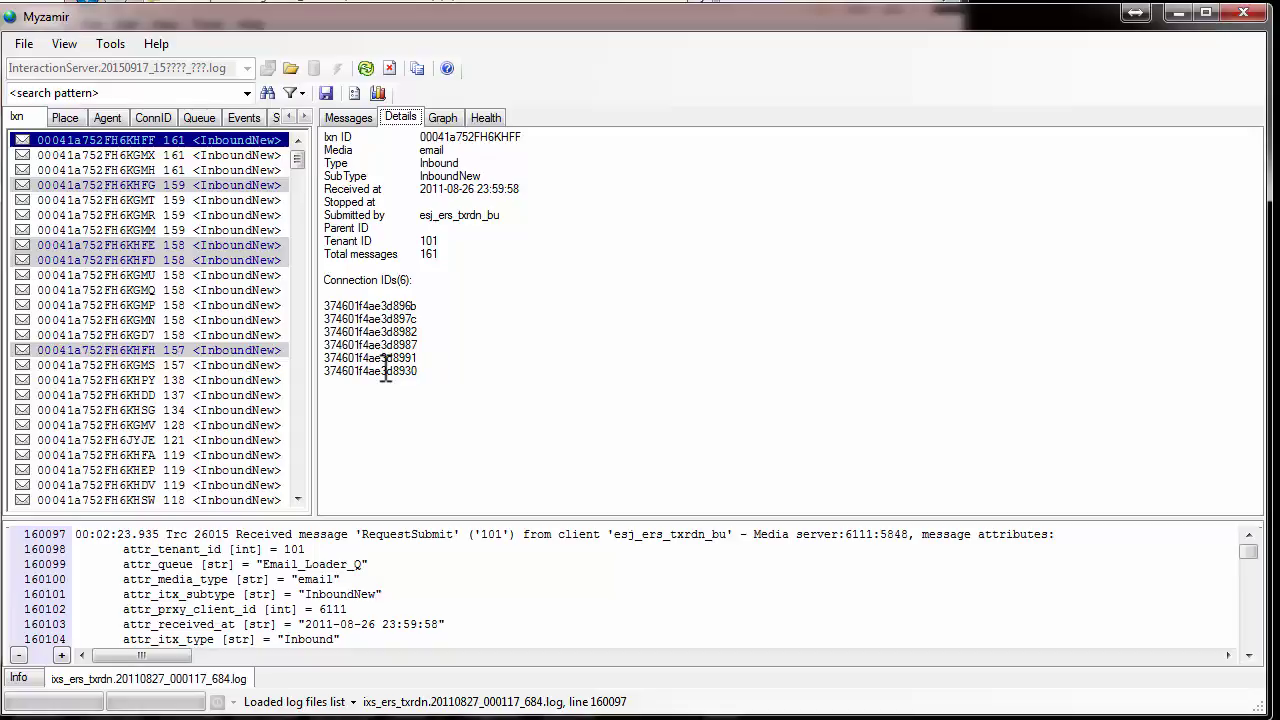
{"action": "left_click", "coordinate": [443, 118]}
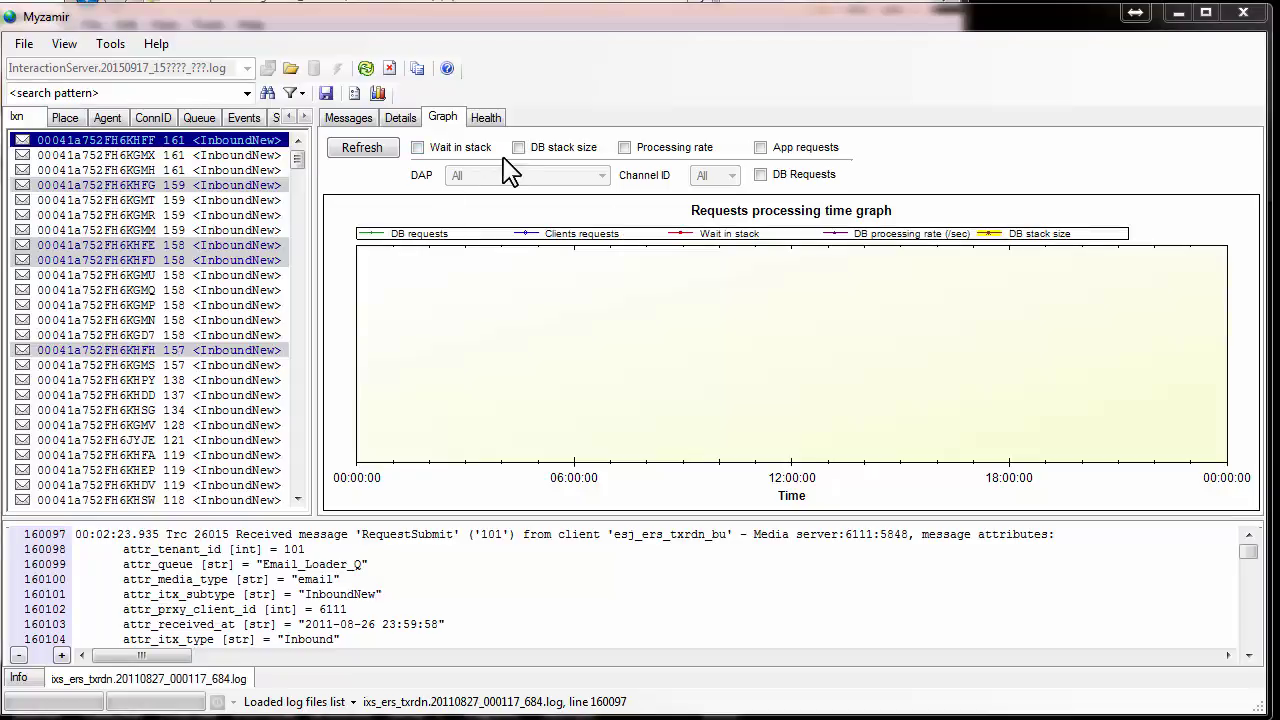
{"action": "left_click", "coordinate": [760, 148]}
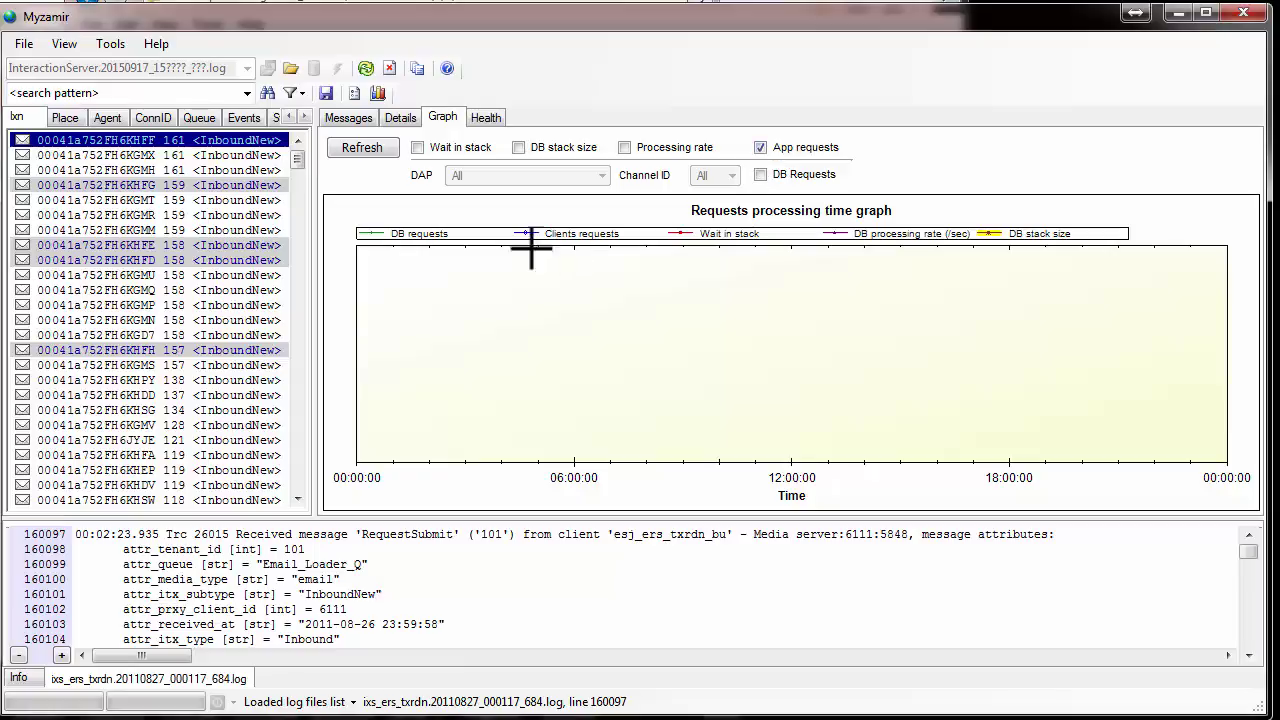
{"action": "left_click", "coordinate": [376, 157]}
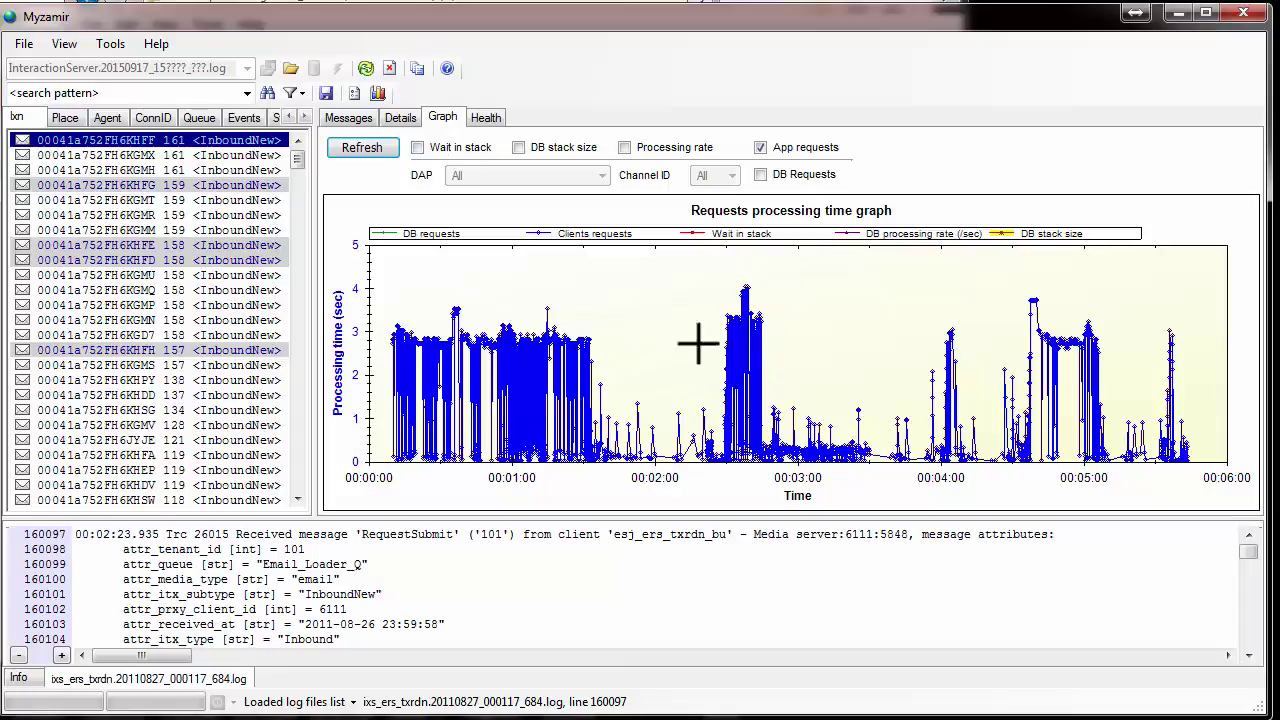
Enlarge the graph section from about 00:02:22 to 00:02:48 and show the log line behind the 00:02:30 peak, highlighting its third party server text
{"action": "left_click", "coordinate": [706, 273]}
{"action": "left_click_drag", "start_coordinate": [757, 401], "coordinate": [767, 418]}
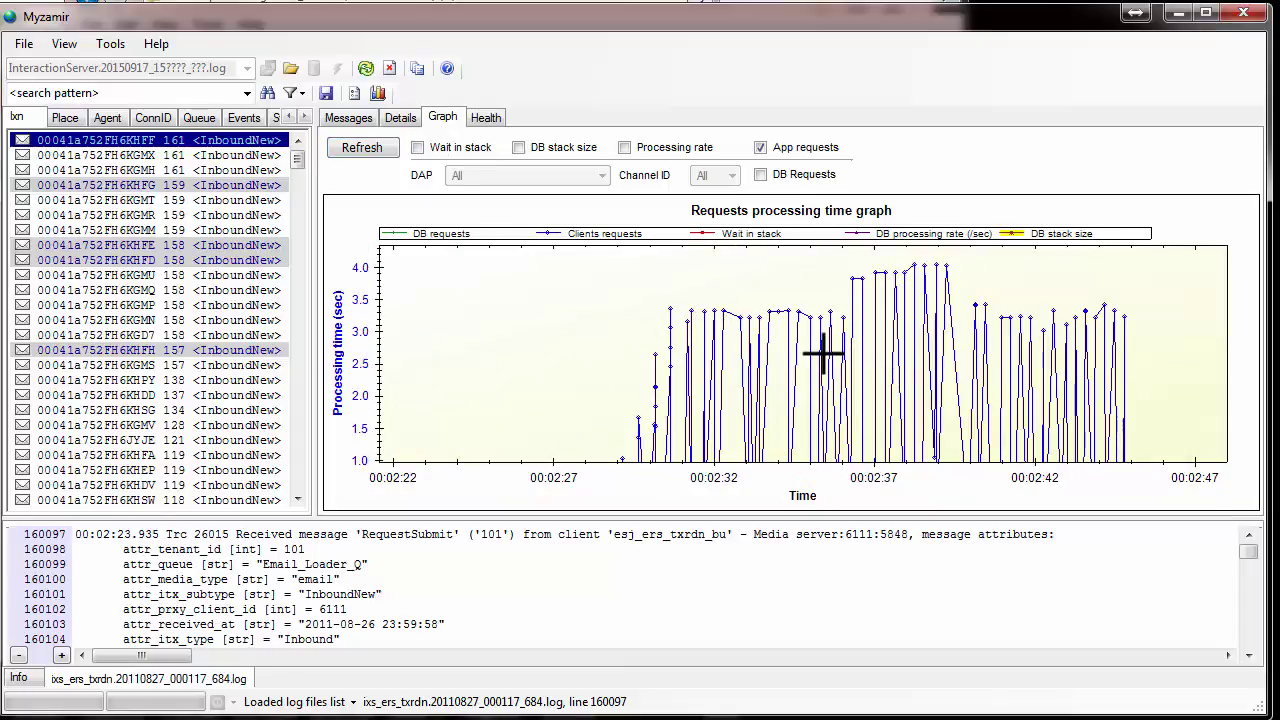
{"action": "left_click", "coordinate": [670, 310]}
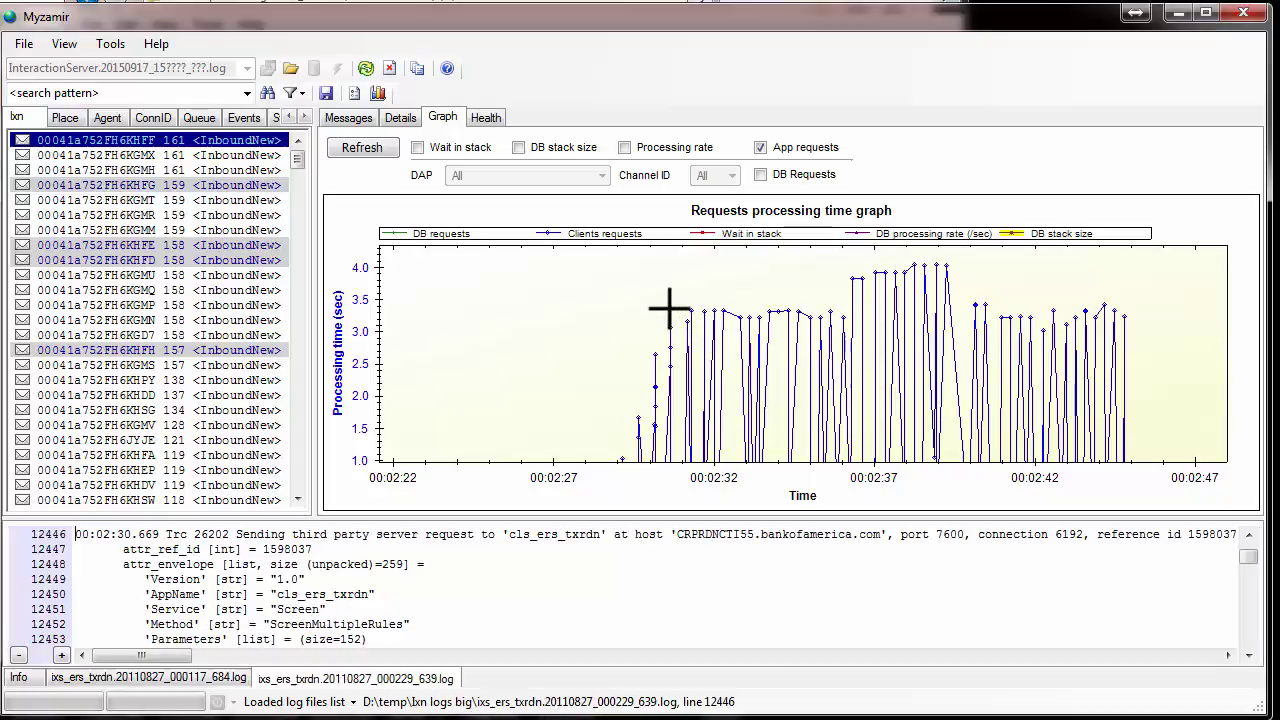
{"action": "left_click_drag", "start_coordinate": [424, 534], "coordinate": [237, 534]}
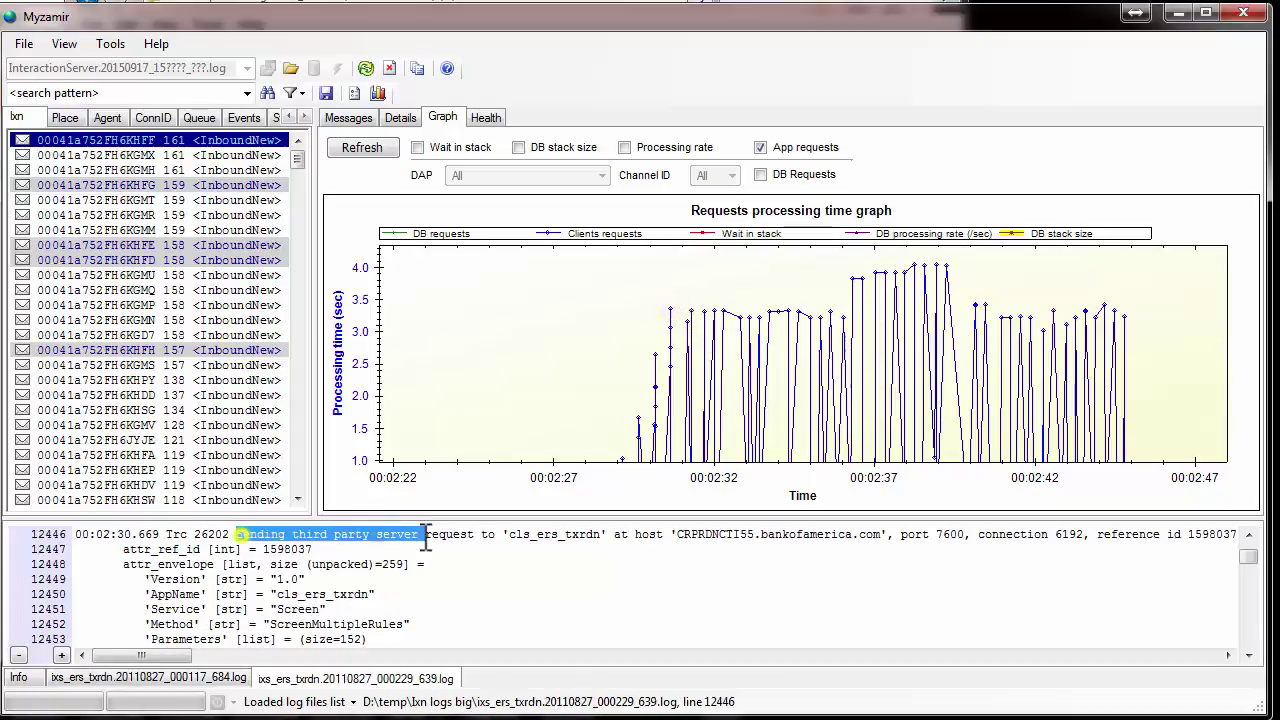
Inspect the log line behind the 00:02:30 peak in Notepad++ and return to Myzamir
{"action": "left_click", "coordinate": [670, 305]}
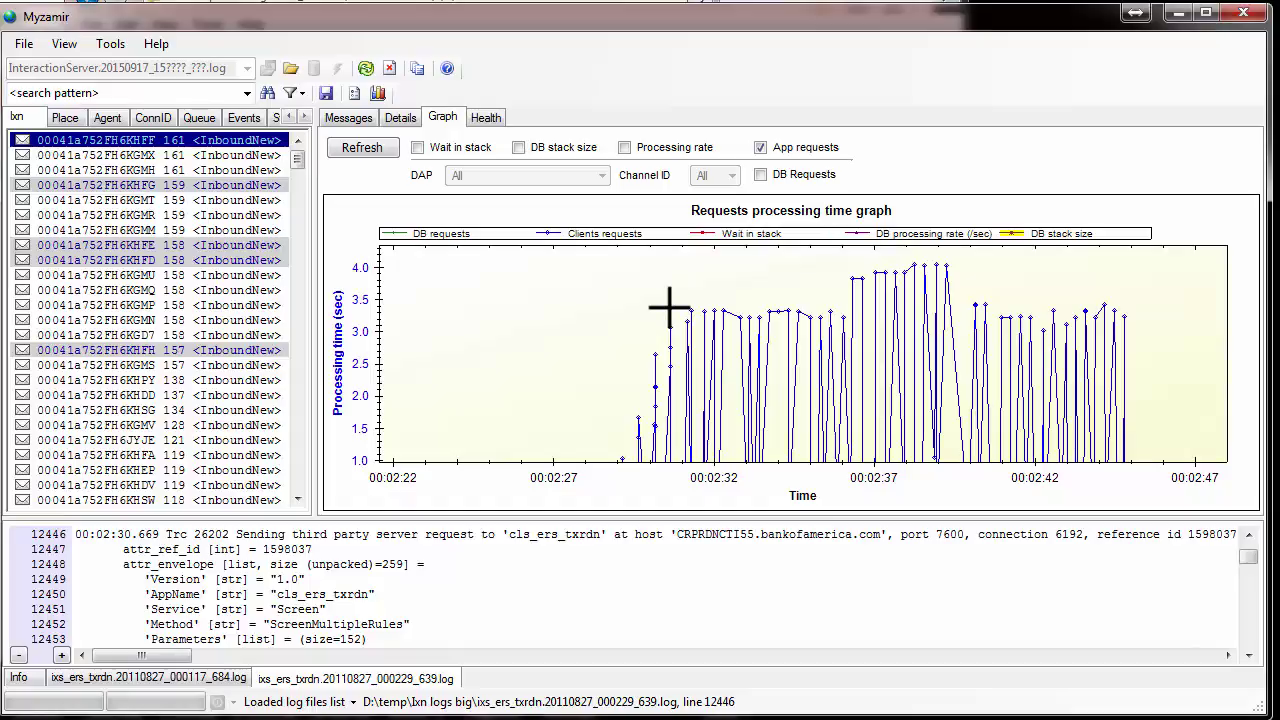
{"action": "double_click", "coordinate": [670, 305]}
{"action": "left_click", "coordinate": [622, 400]}
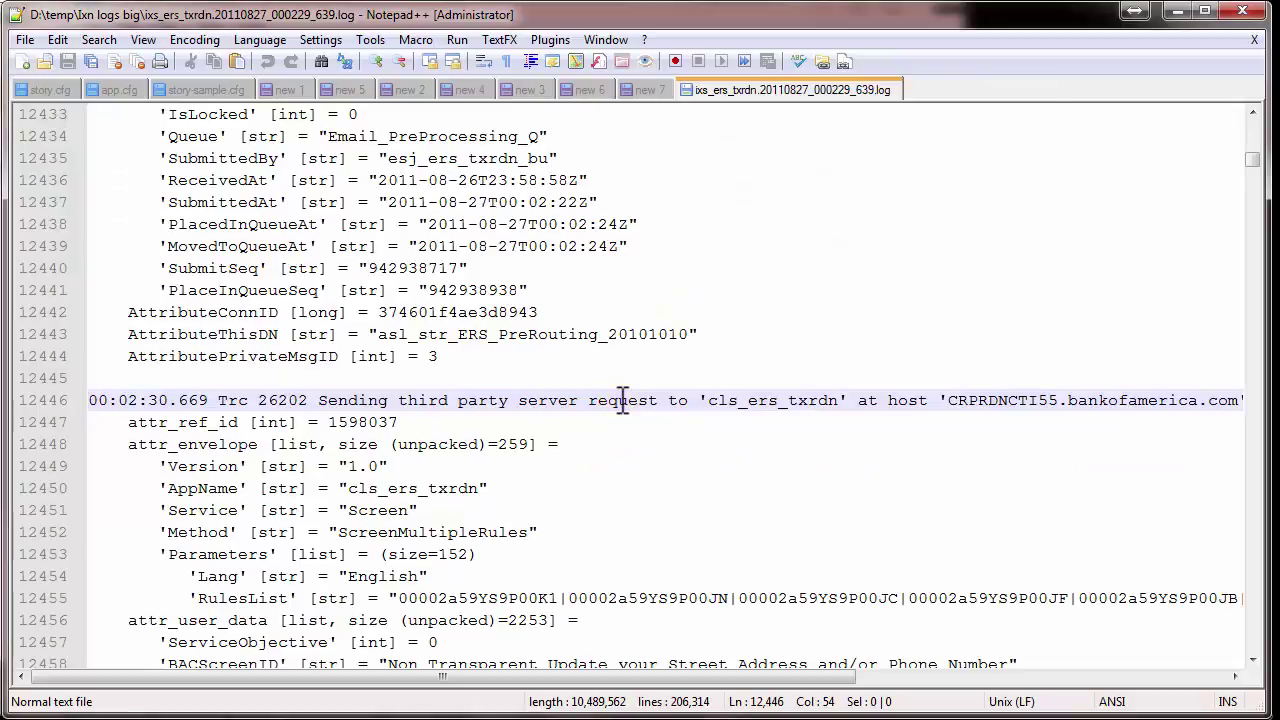
{"action": "left_click", "coordinate": [1179, 12]}
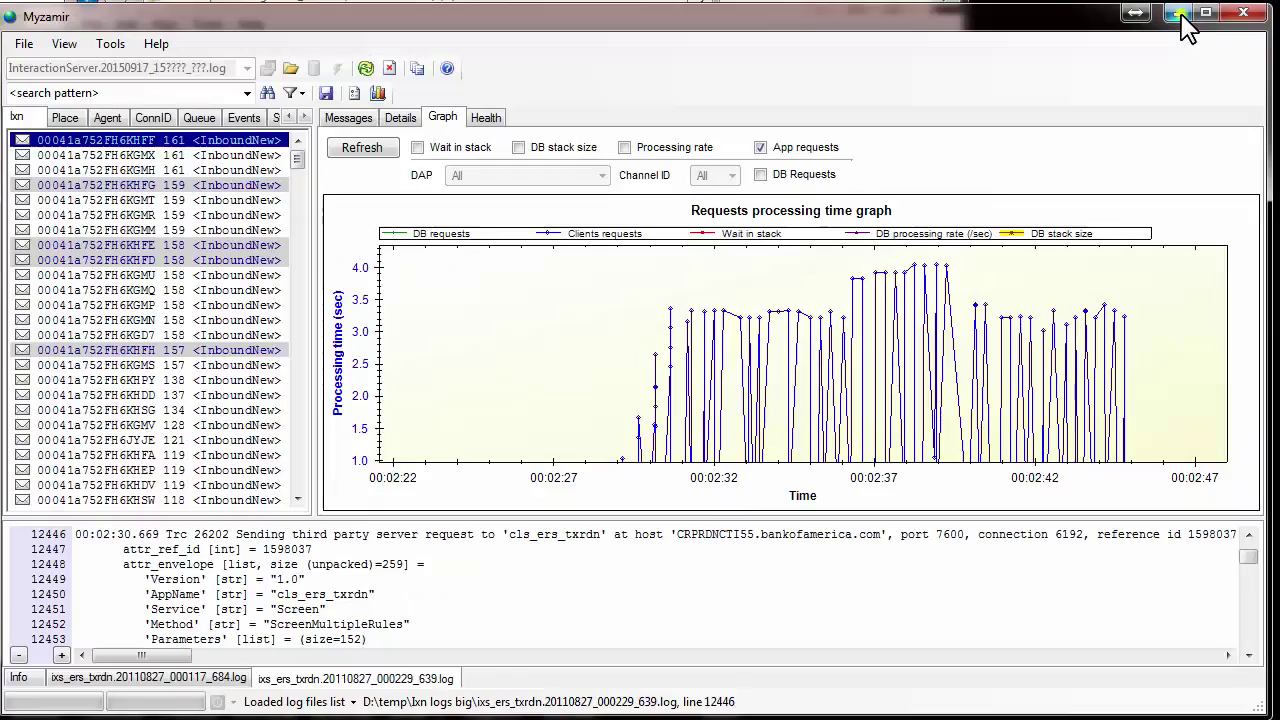
Turn on Show Point Values for the graph and inspect the App requests point near 00:02:30
{"action": "right_click", "coordinate": [557, 292]}
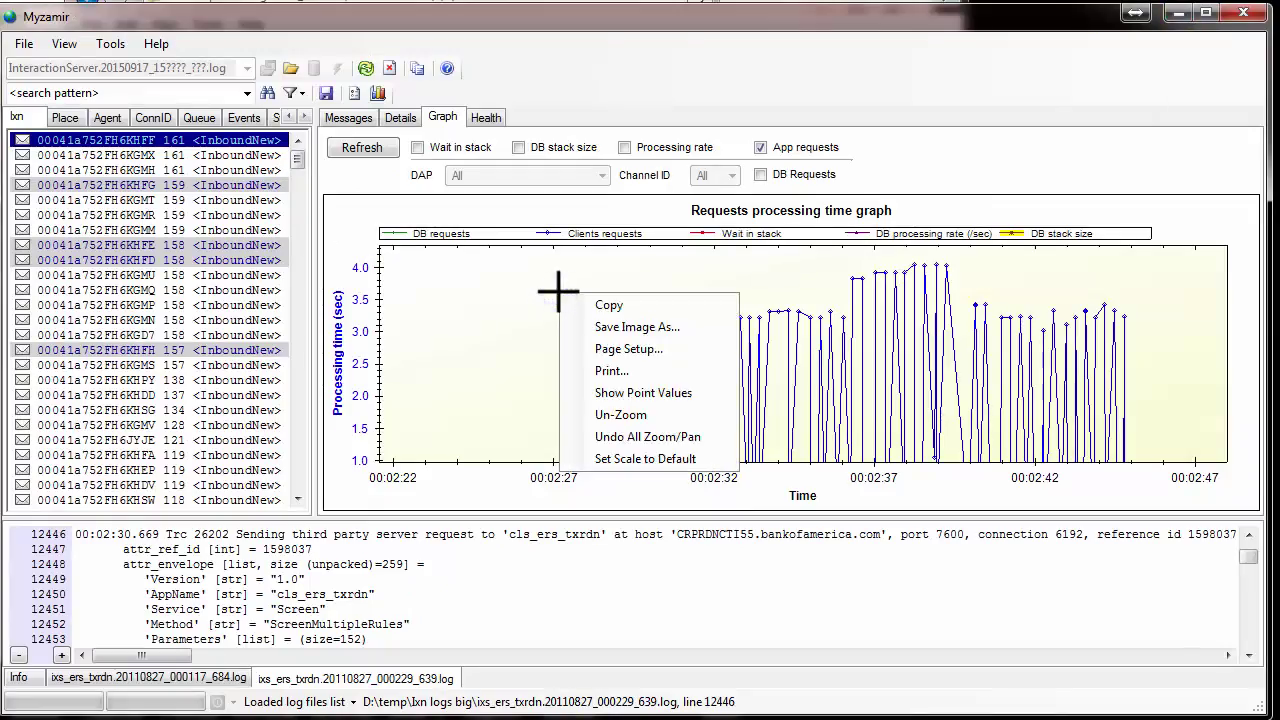
{"action": "left_click", "coordinate": [643, 393]}
{"action": "mouse_move", "coordinate": [666, 306]}
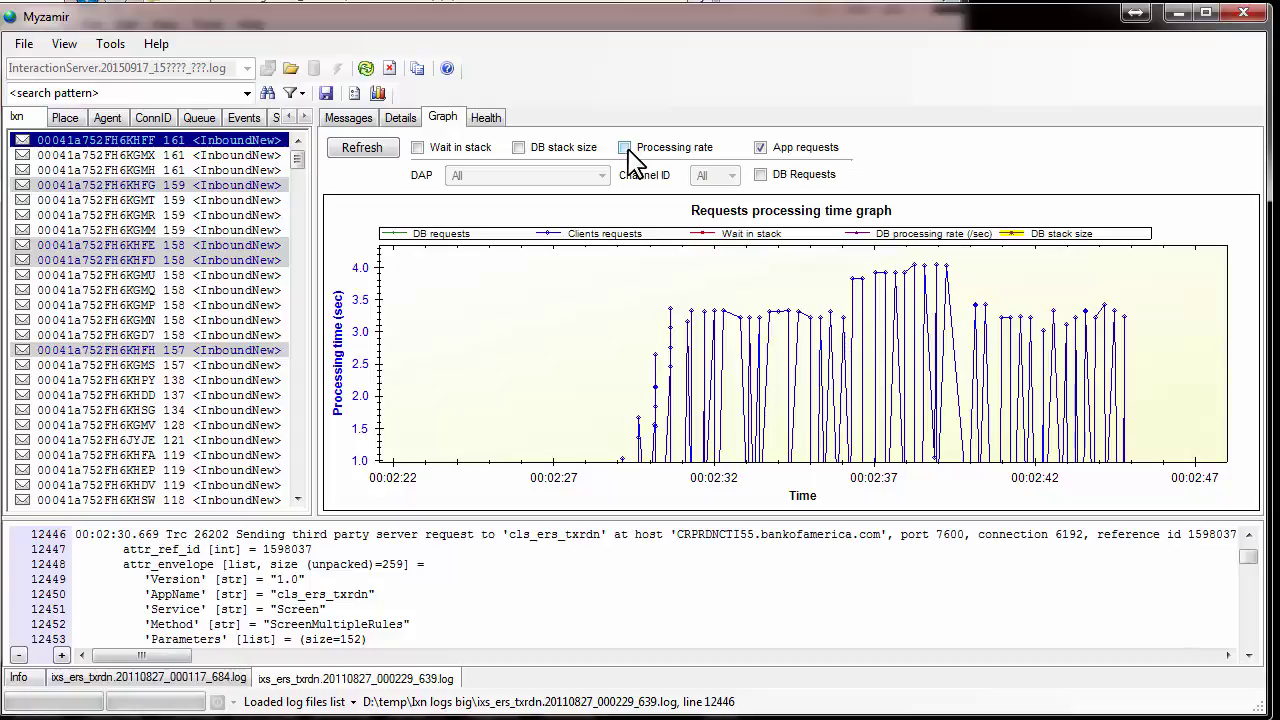
Clear the App requests series and plot only Wait in stack on the graph
{"action": "left_click", "coordinate": [380, 152]}
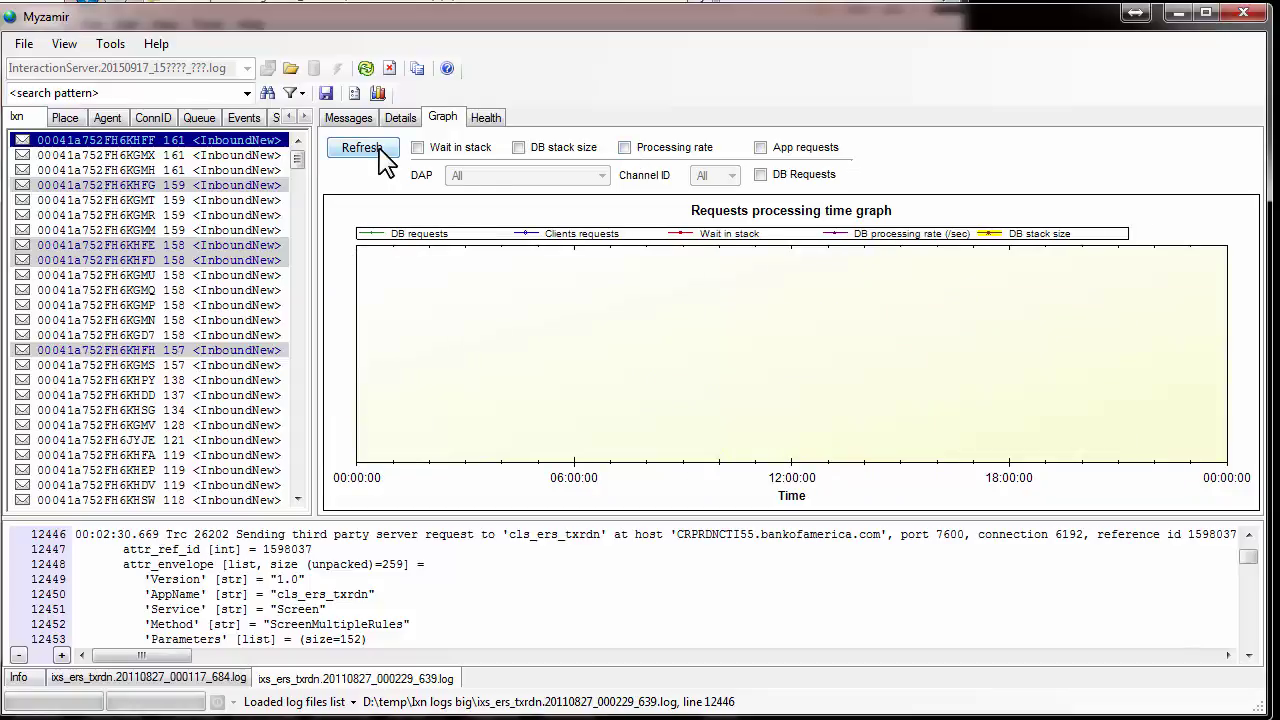
{"action": "left_click", "coordinate": [417, 148]}
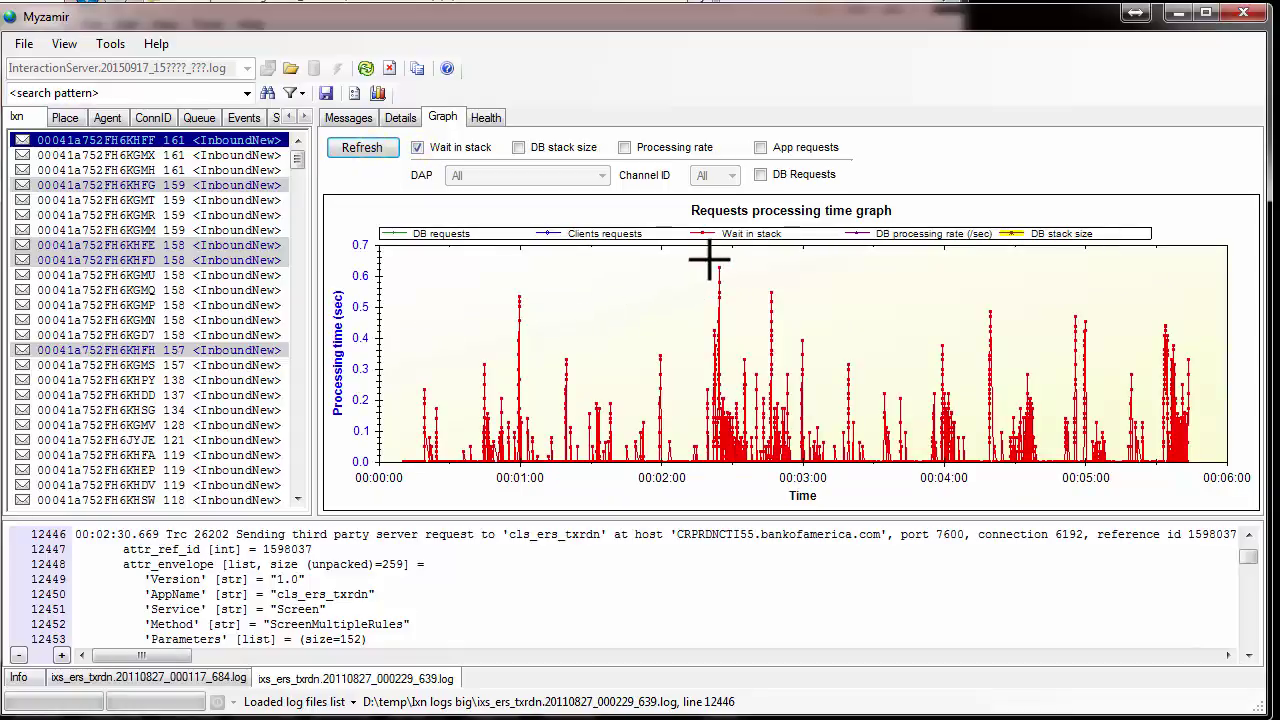
Replace Wait in stack with the DB stack size series and enlarge the graph section from about 00:02:17 to 00:02:36
{"action": "left_click", "coordinate": [417, 147]}
{"action": "left_click", "coordinate": [518, 147]}
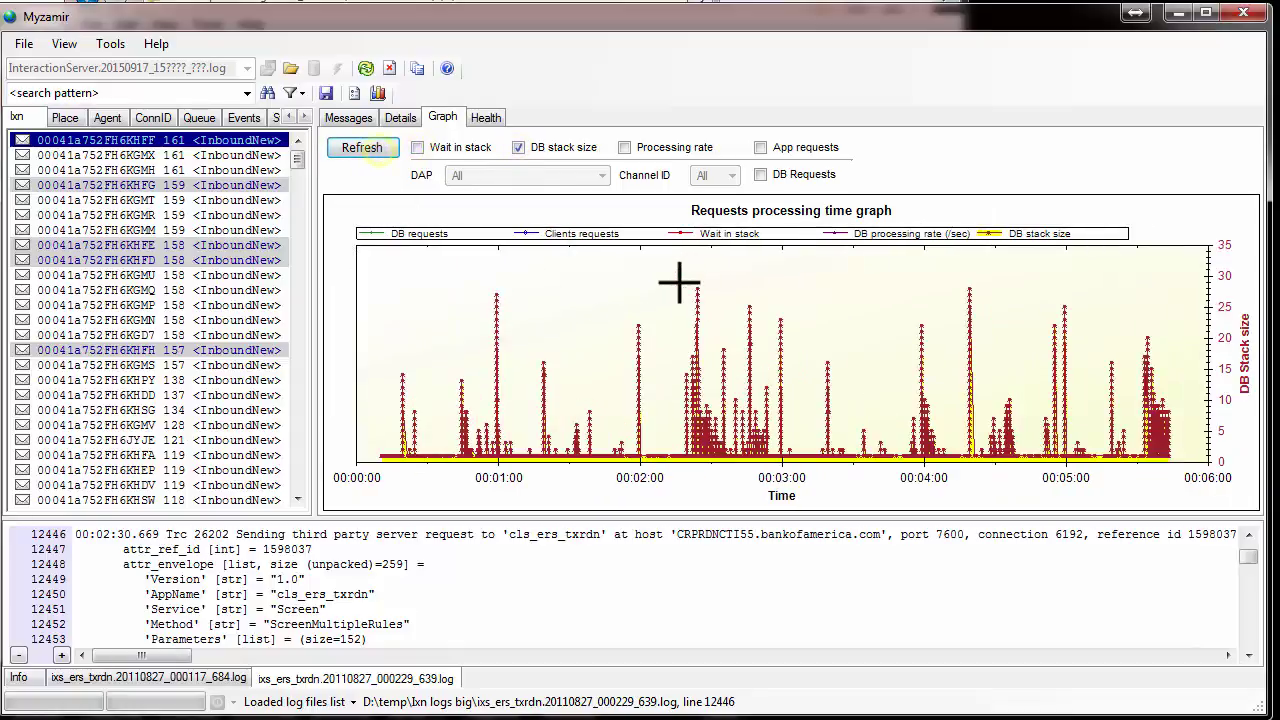
{"action": "left_click_drag", "start_coordinate": [679, 284], "coordinate": [722, 428]}
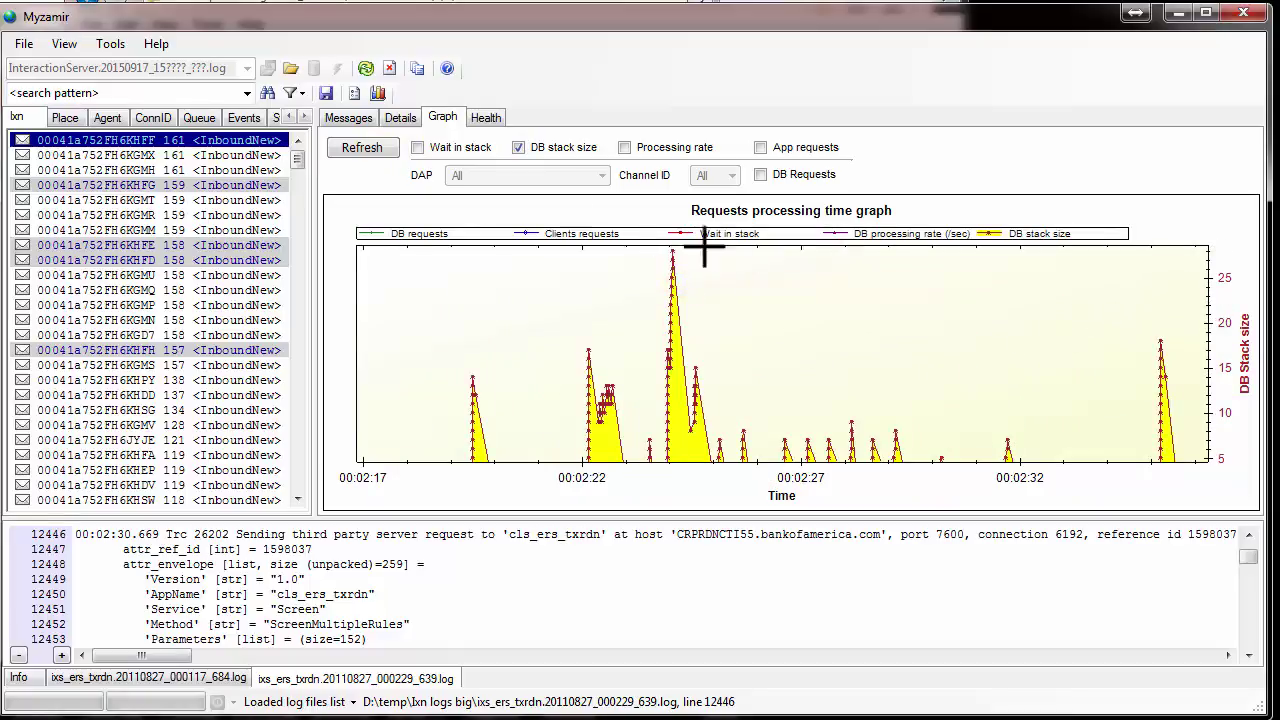
Plot only the Processing rate series and enlarge the graph section from about 00:02:09 to 00:03:15
{"action": "left_click", "coordinate": [518, 147]}
{"action": "left_click", "coordinate": [624, 147]}
{"action": "left_click", "coordinate": [372, 148]}
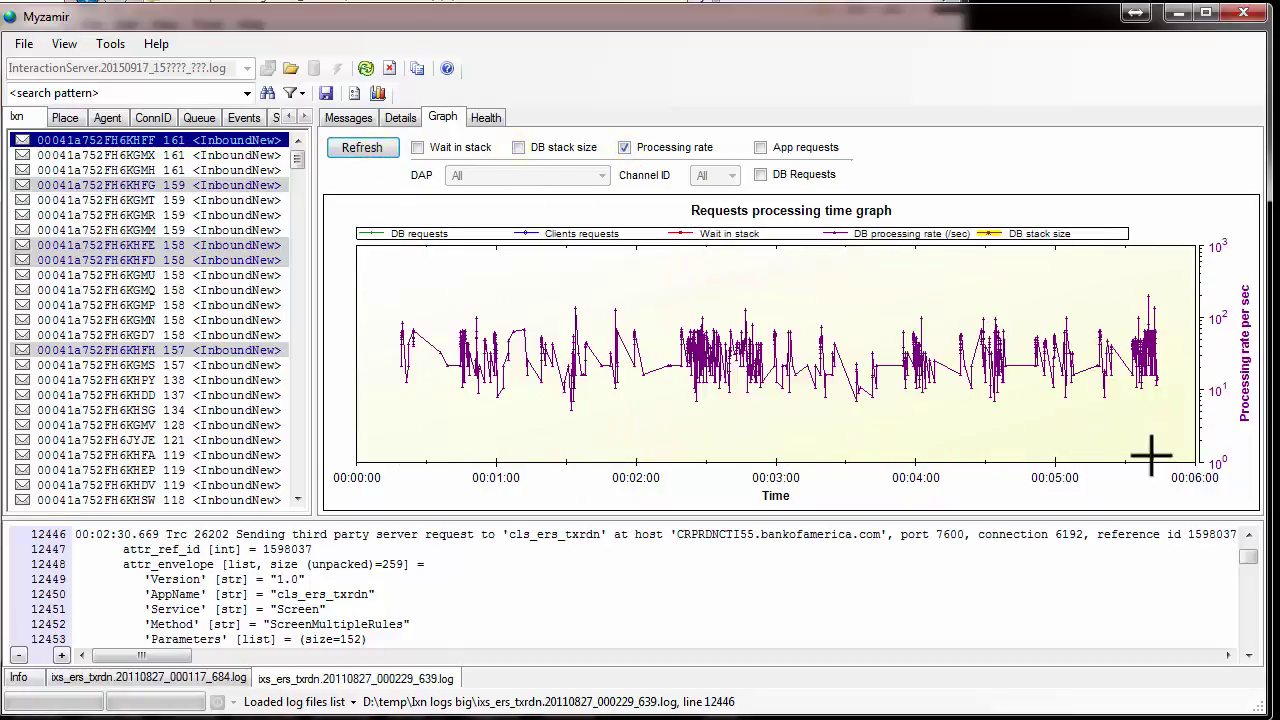
{"action": "left_click_drag", "start_coordinate": [658, 292], "coordinate": [795, 400]}
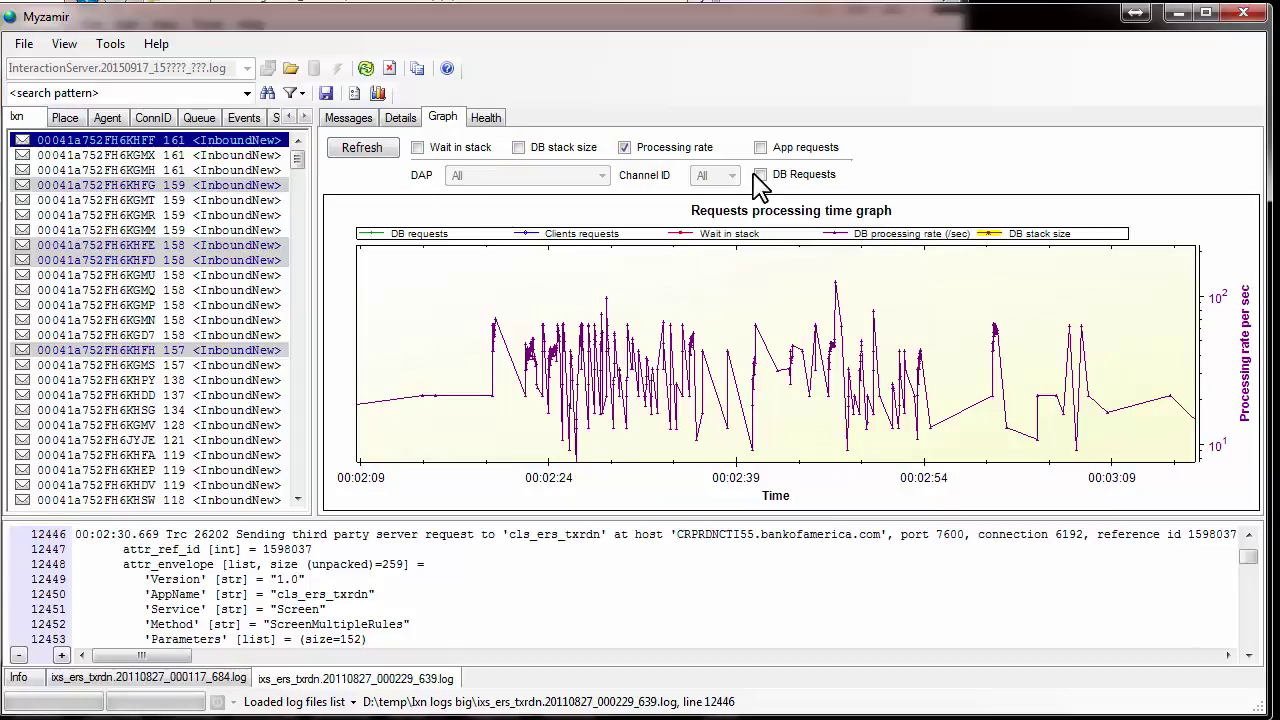
Plot only DB Requests with all DAPs and channel IDs, and enlarge the graph section from about 00:02:12 to 00:03:11
{"action": "left_click", "coordinate": [624, 147]}
{"action": "left_click", "coordinate": [760, 174]}
{"action": "left_click", "coordinate": [579, 179]}
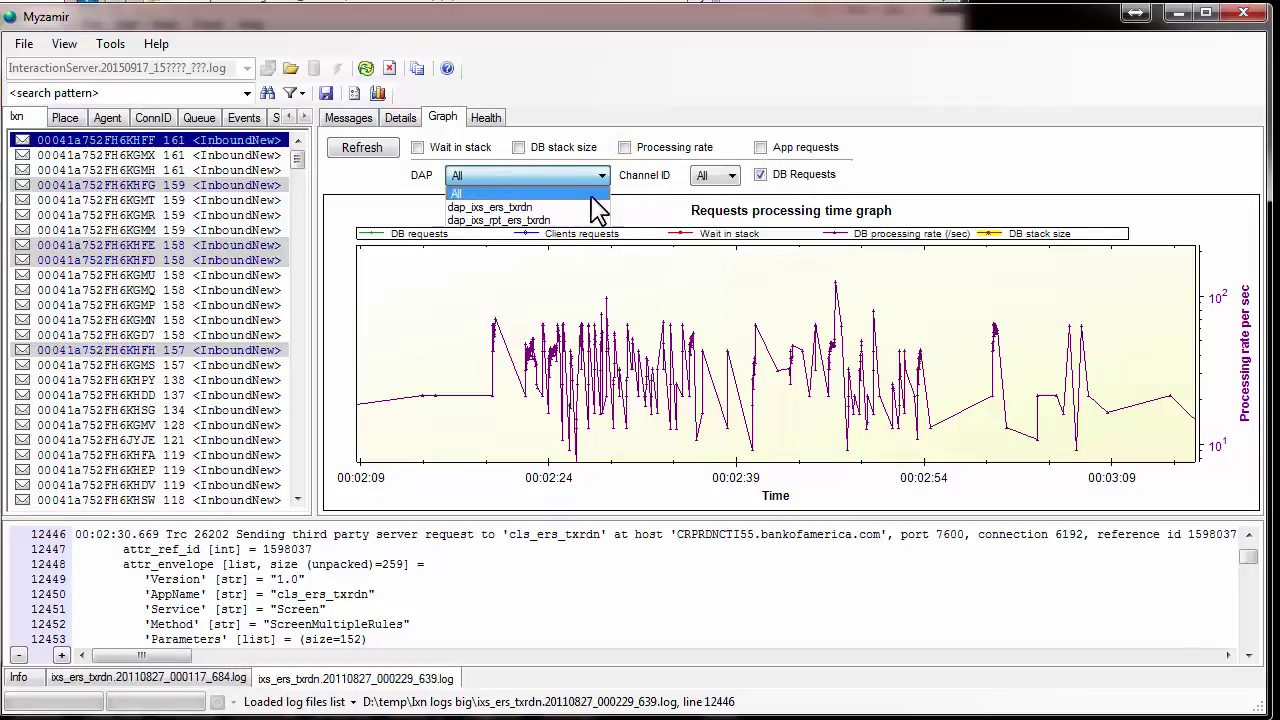
{"action": "left_click", "coordinate": [714, 176]}
{"action": "left_click", "coordinate": [714, 176]}
{"action": "left_click", "coordinate": [858, 186]}
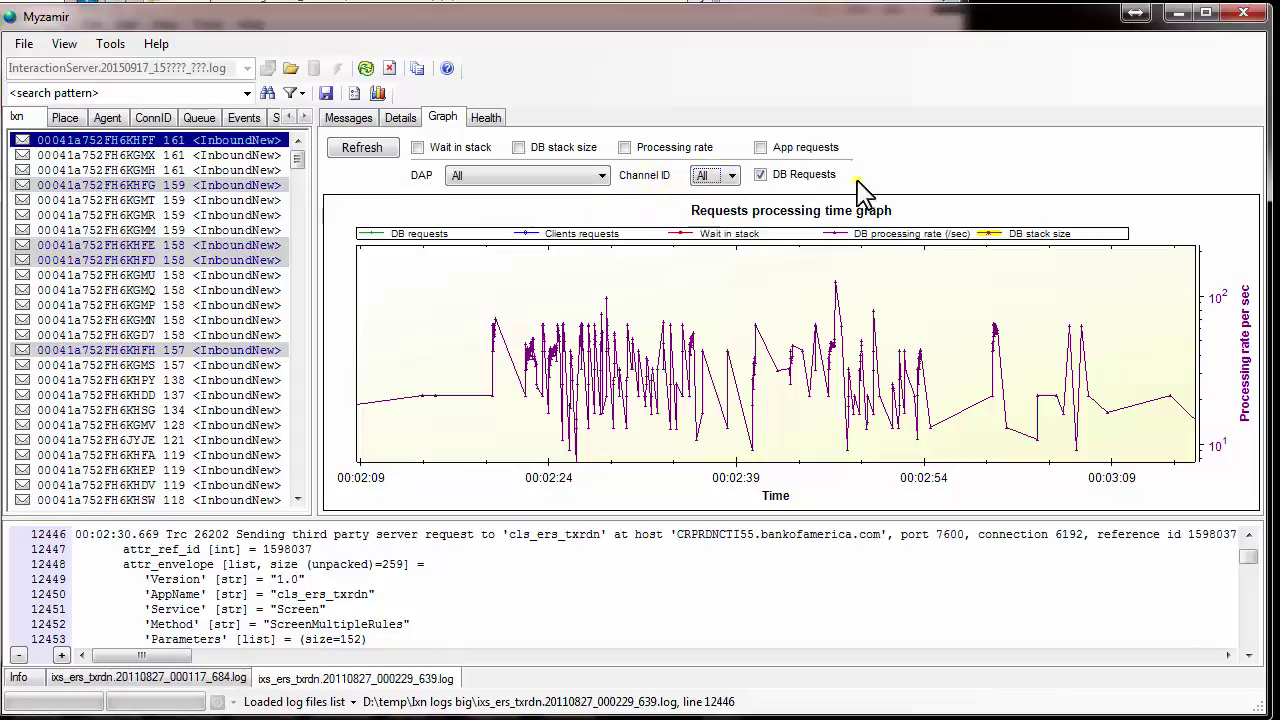
{"action": "left_click", "coordinate": [360, 151]}
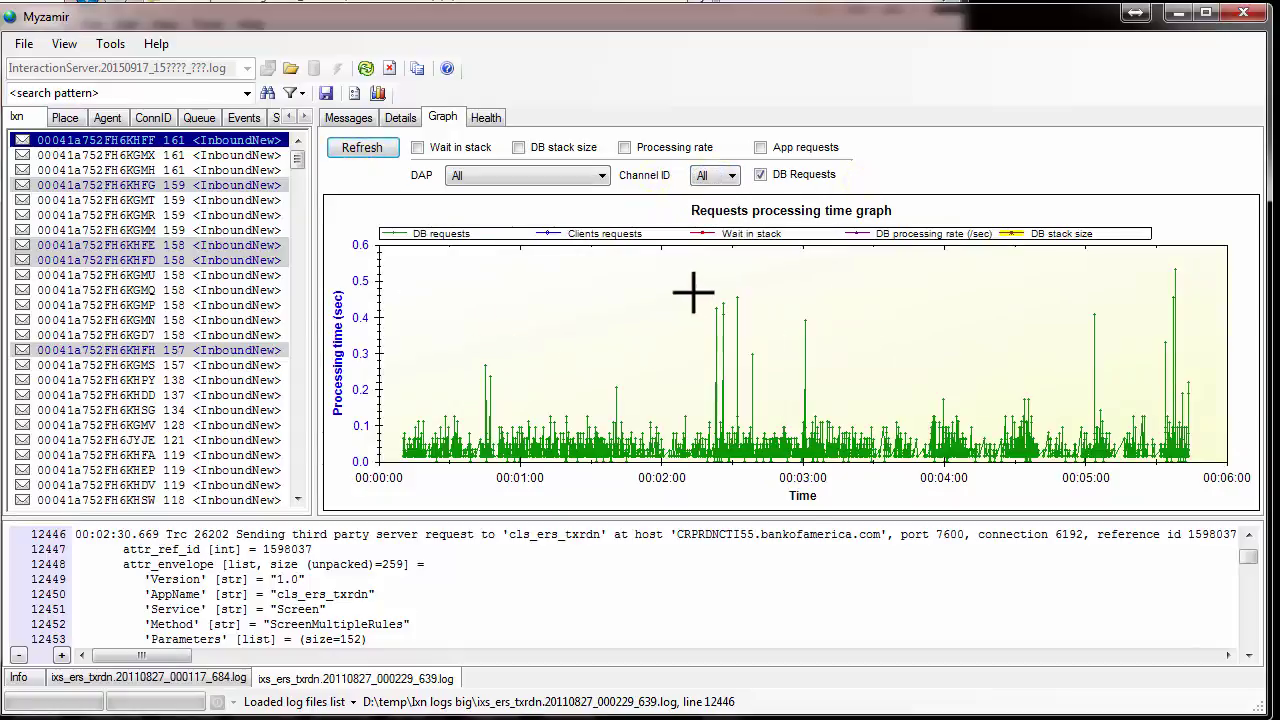
{"action": "left_click_drag", "start_coordinate": [691, 289], "coordinate": [831, 466]}
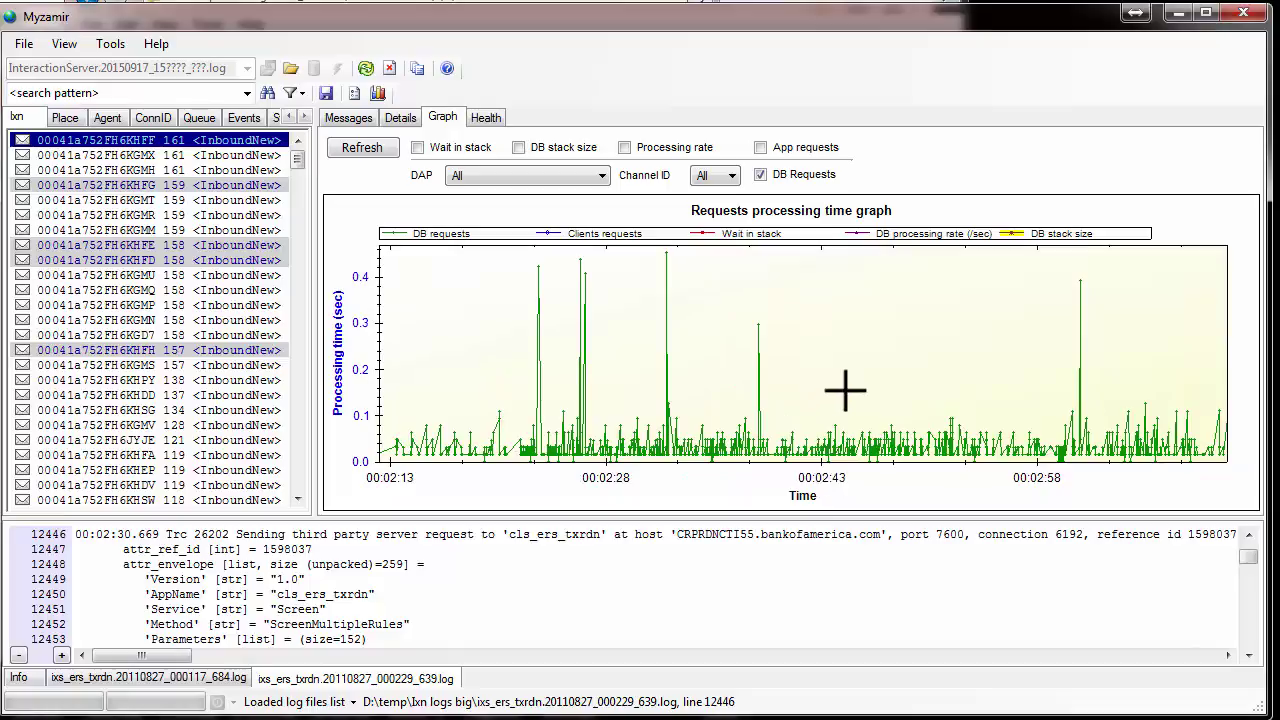
Add the Processing rate, App requests, DB stack size and Wait in stack series to the DB Requests graph
{"action": "left_click", "coordinate": [624, 147]}
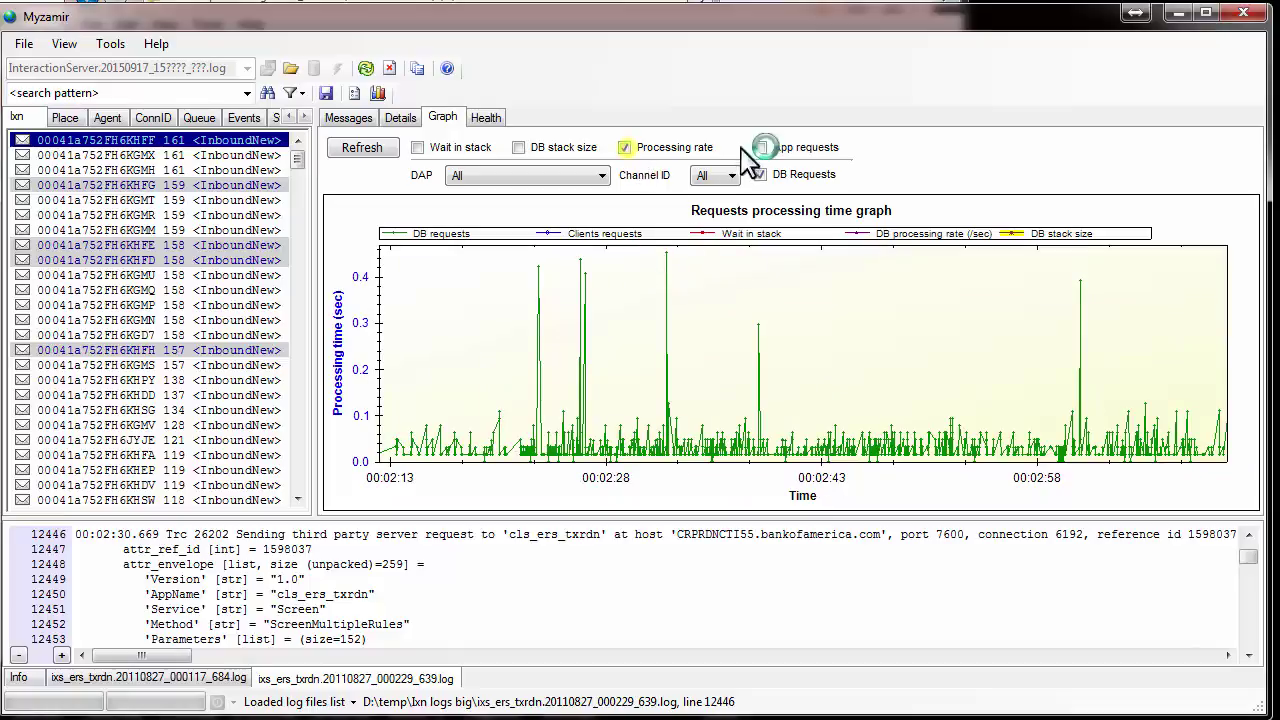
{"action": "left_click", "coordinate": [760, 147]}
{"action": "left_click", "coordinate": [518, 147]}
{"action": "left_click", "coordinate": [417, 147]}
{"action": "left_click", "coordinate": [364, 148]}
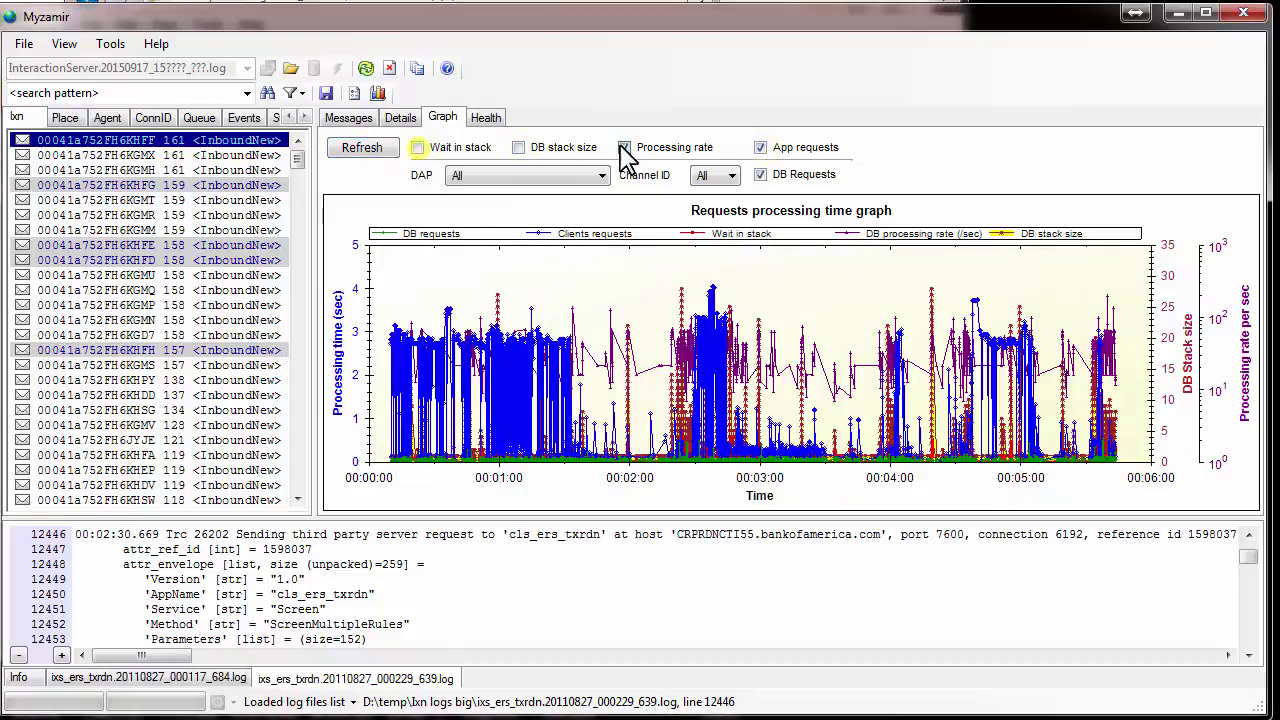
Plot DB Requests alone and open the log lines behind its peaks near 00:02:32 and 00:03:01
{"action": "left_click", "coordinate": [358, 149]}
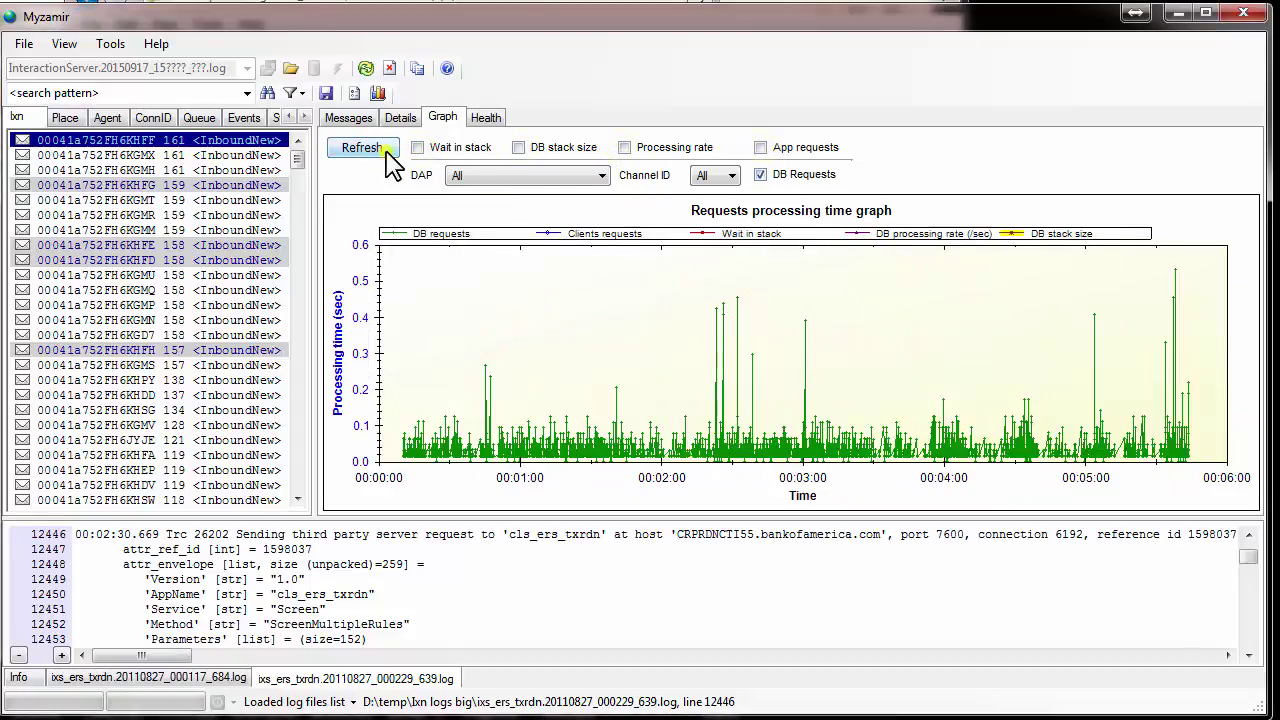
{"action": "left_click", "coordinate": [738, 296]}
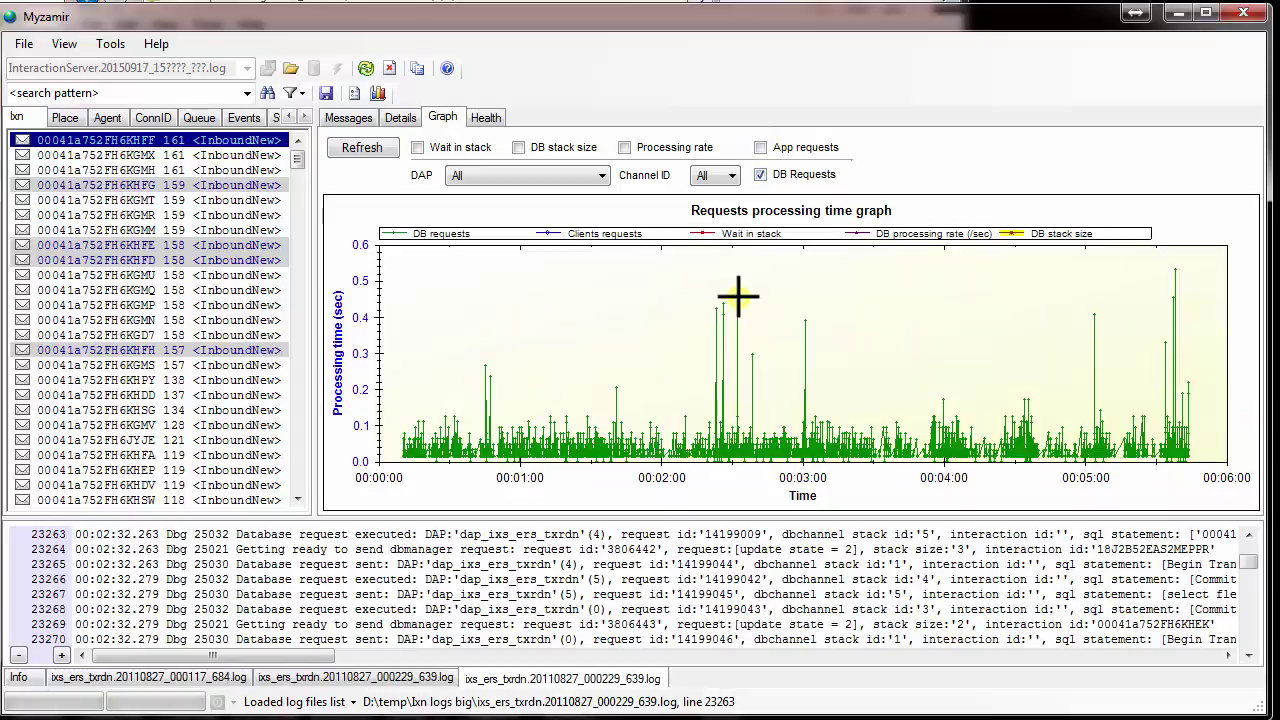
{"action": "left_click", "coordinate": [804, 320]}
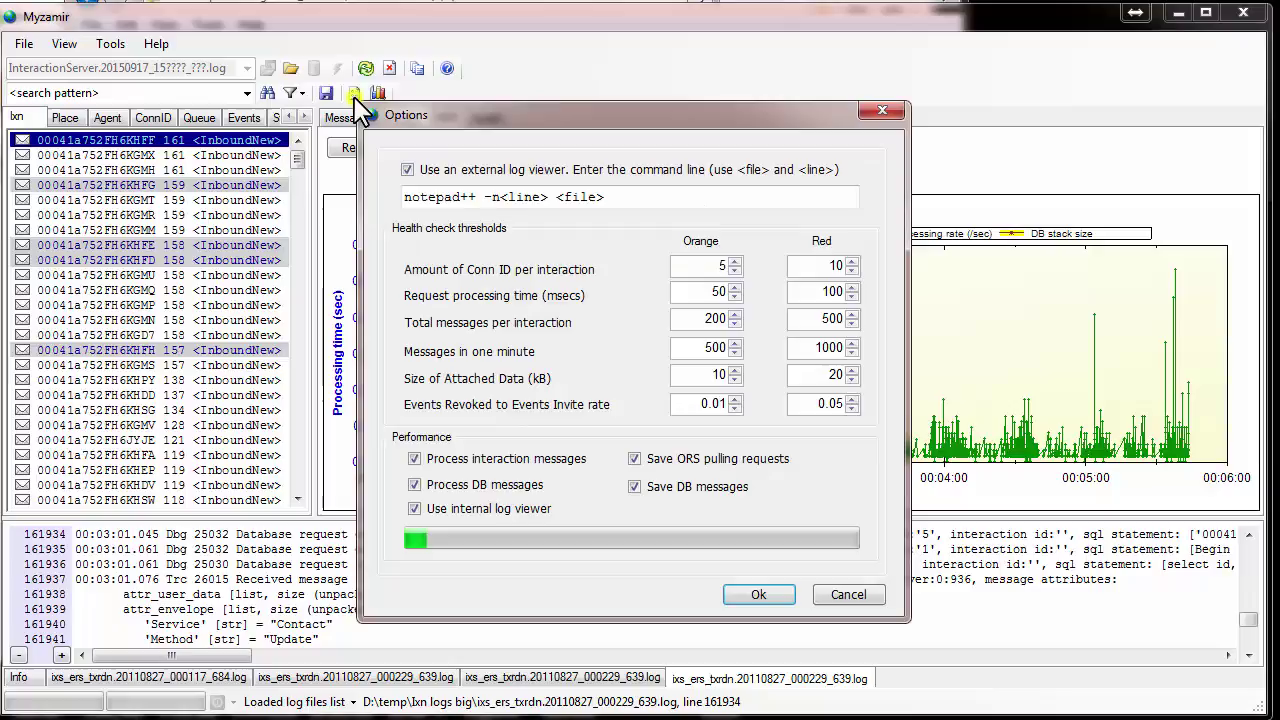
Review the performance options, including Save DB messages, and close the options without saving
{"action": "left_click", "coordinate": [378, 93]}
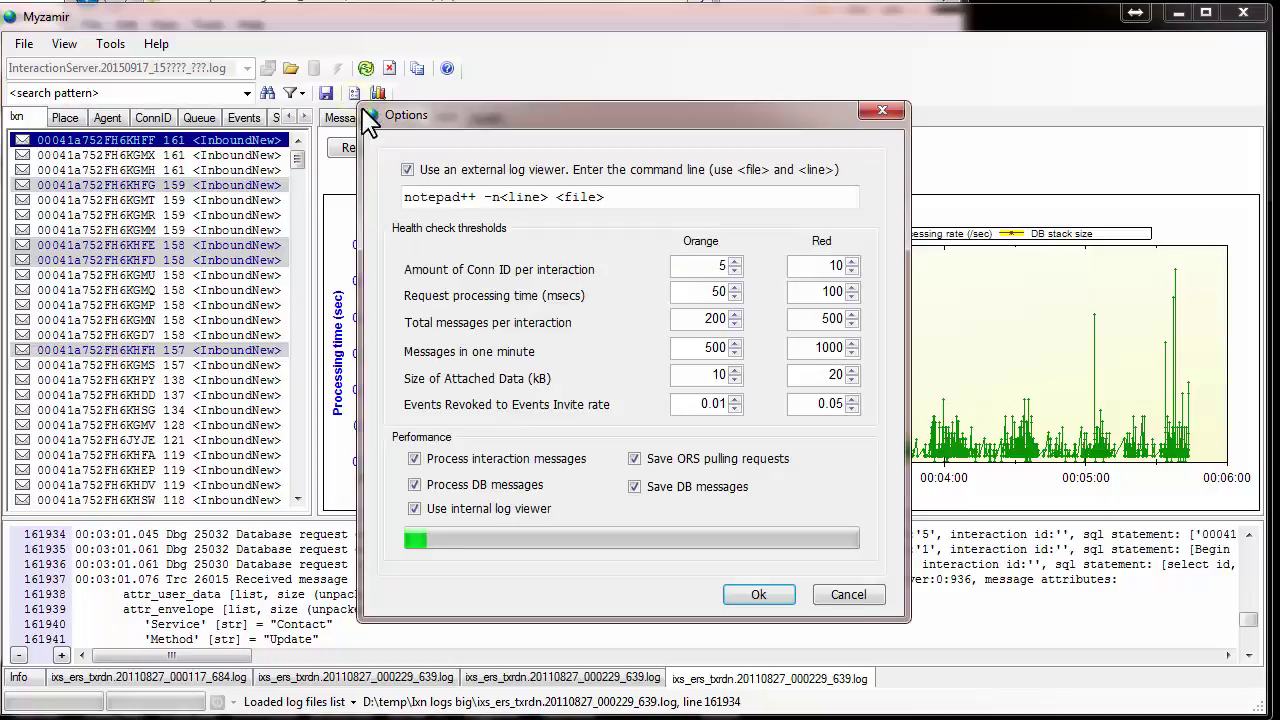
{"action": "left_click_drag", "start_coordinate": [370, 122], "coordinate": [326, 98]}
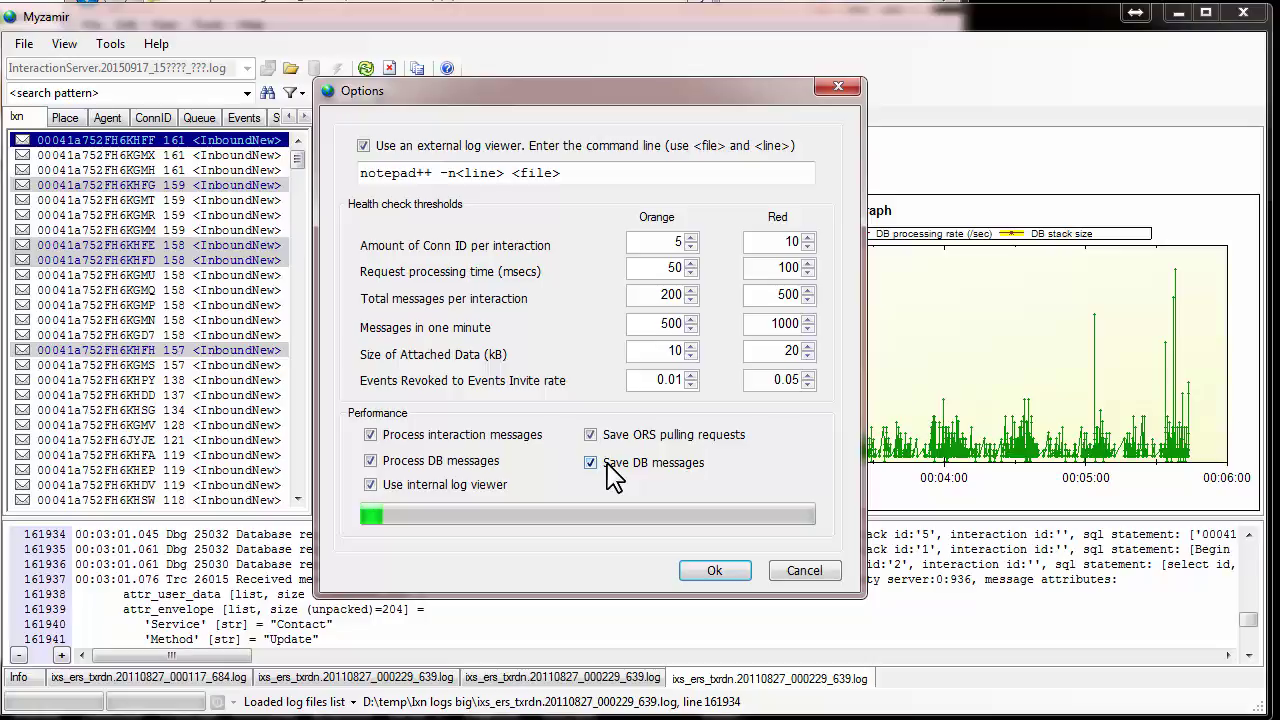
{"action": "left_click", "coordinate": [790, 570]}
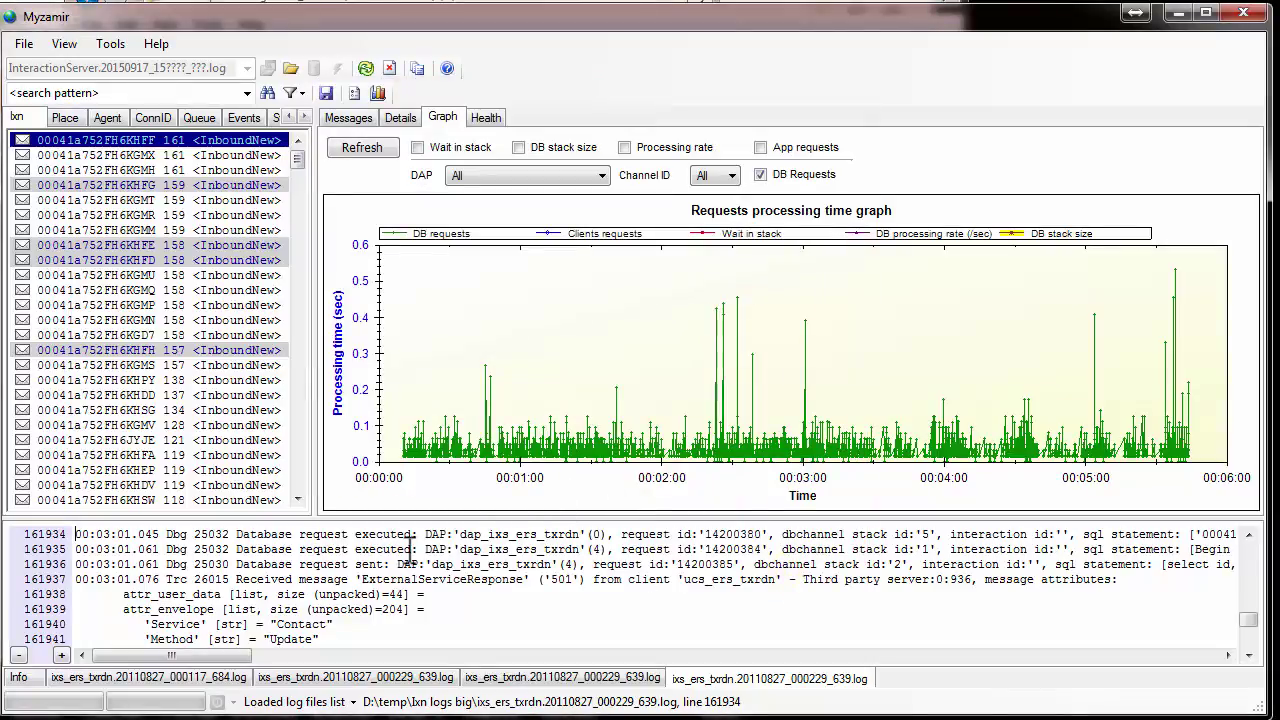
Open the log line behind the DB Requests peak near 00:01:40 and copy the graph image to the clipboard
{"action": "left_click", "coordinate": [615, 385]}
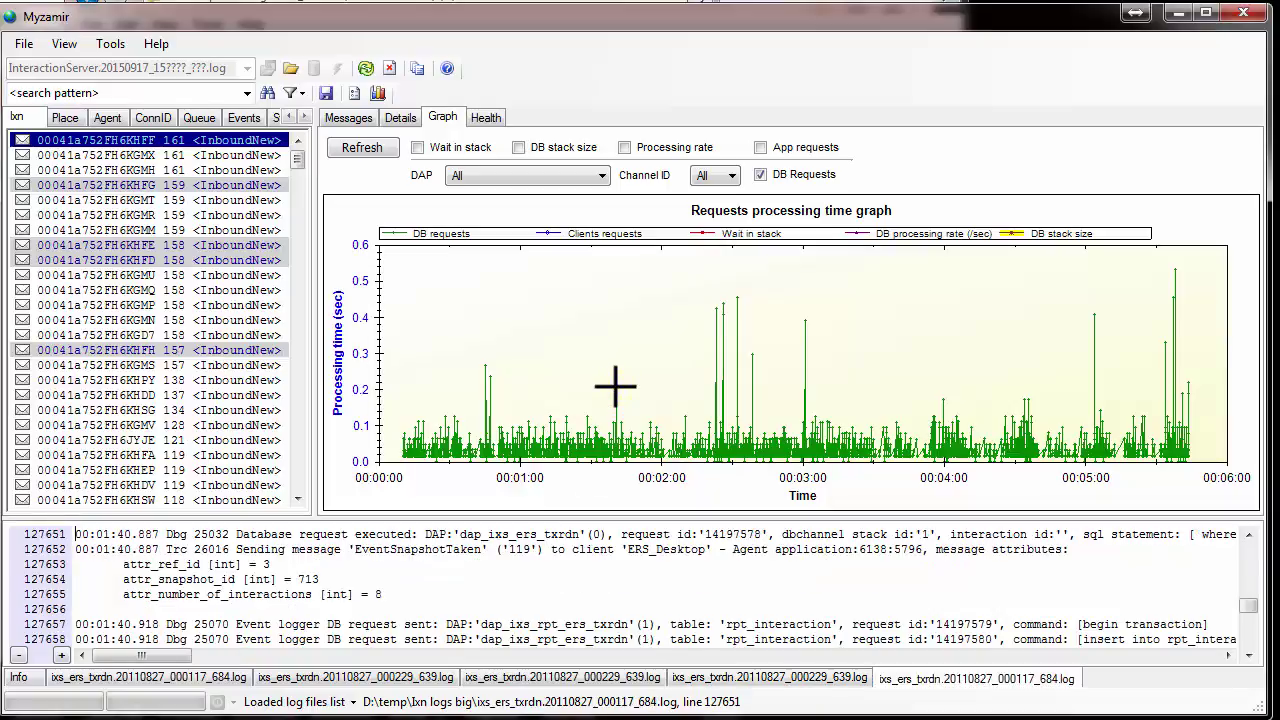
{"action": "right_click", "coordinate": [668, 313]}
{"action": "left_click", "coordinate": [716, 327]}
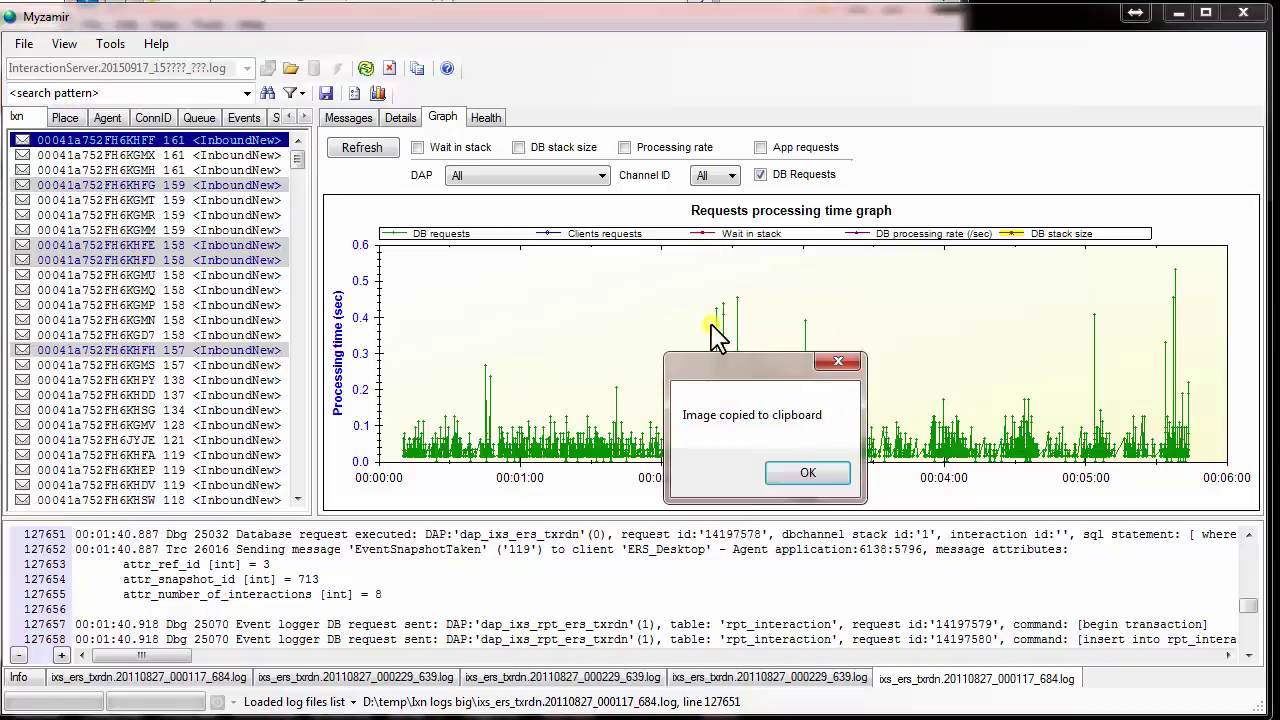
{"action": "left_click", "coordinate": [808, 470]}
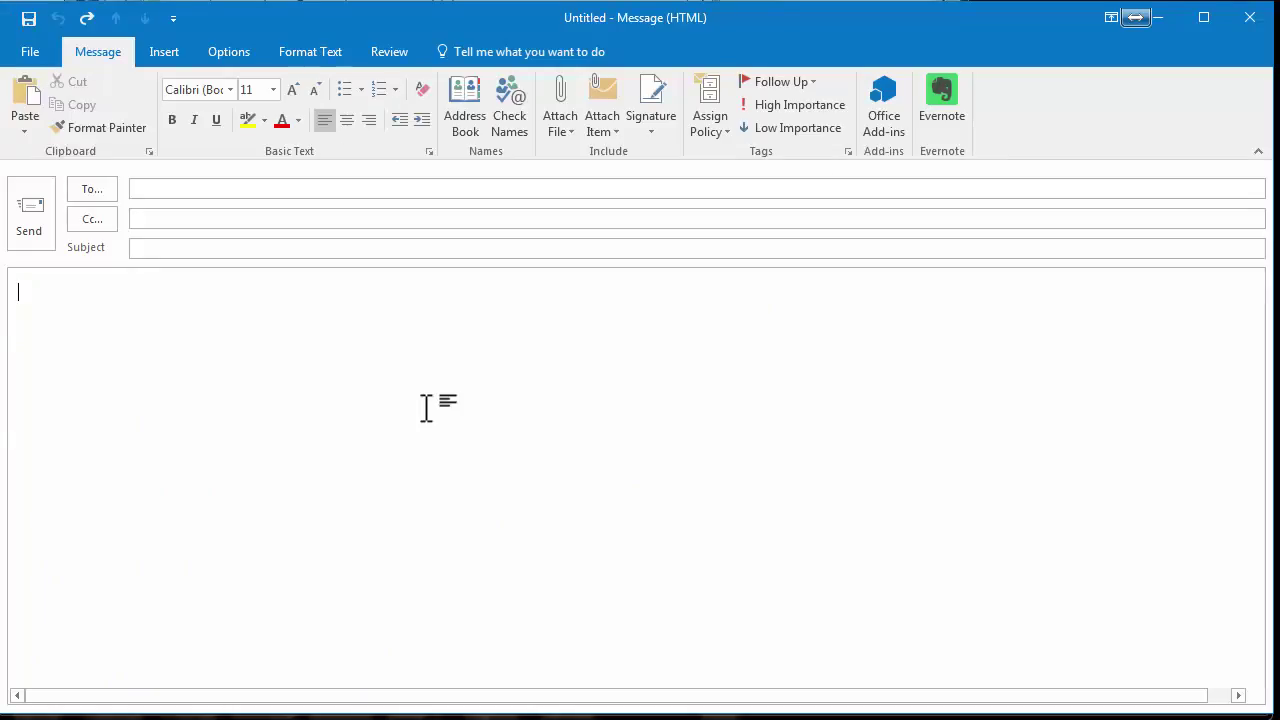